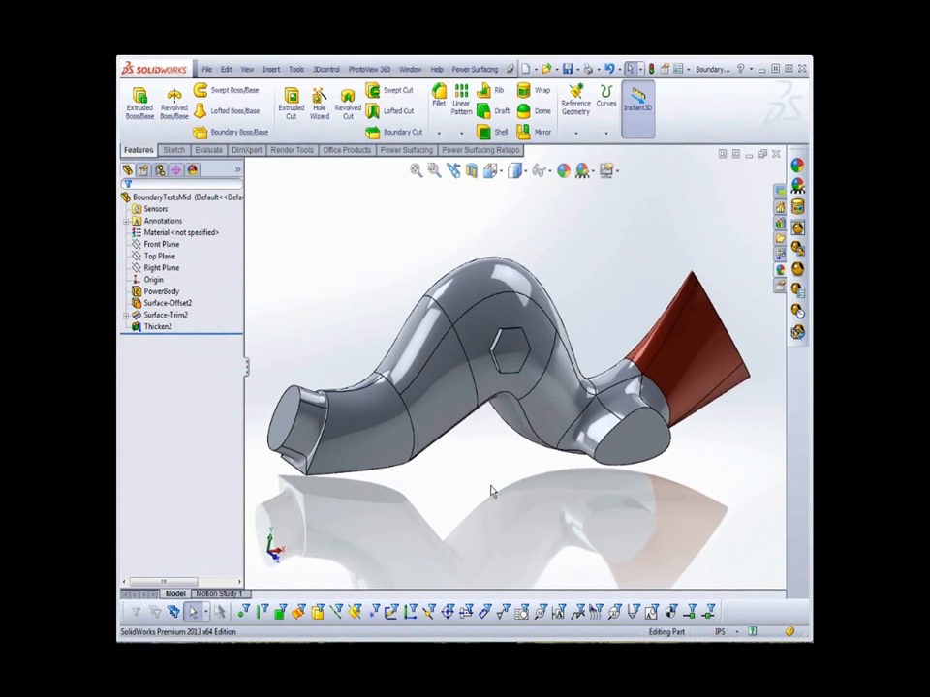
# Edit the PowerBody, undo the recent modeling changes at its small stepped end, and apply the edit.
pyautogui.click(164, 293)
pyautogui.rightClick(165, 294)
pyautogui.click(173, 271)
pyautogui.click(155, 204)
pyautogui.click(156, 204)
pyautogui.click(156, 205)
pyautogui.click(156, 204)
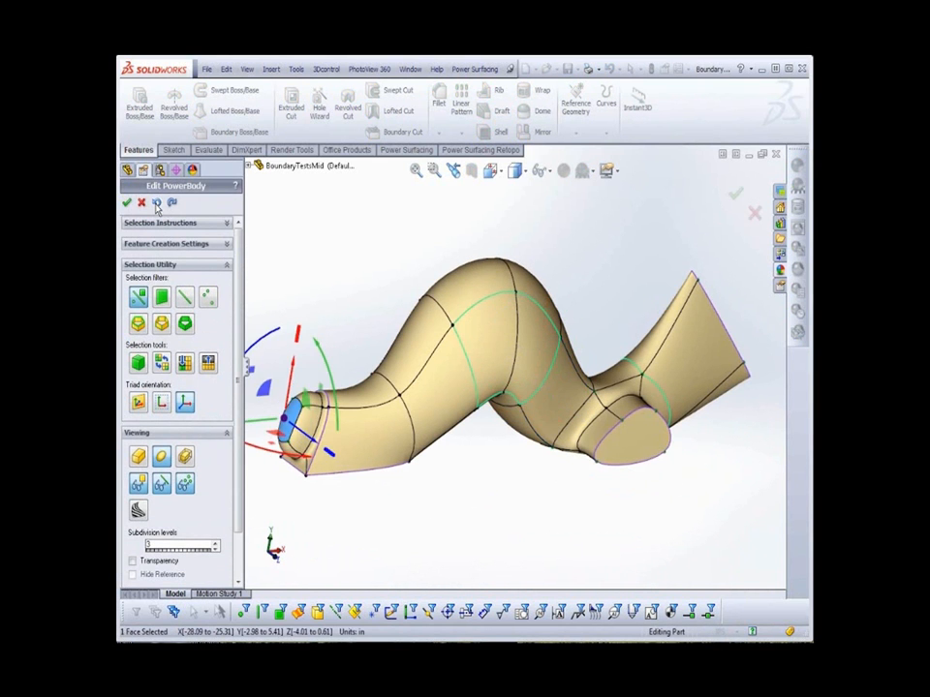
pyautogui.click(156, 204)
pyautogui.click(156, 205)
pyautogui.click(127, 202)
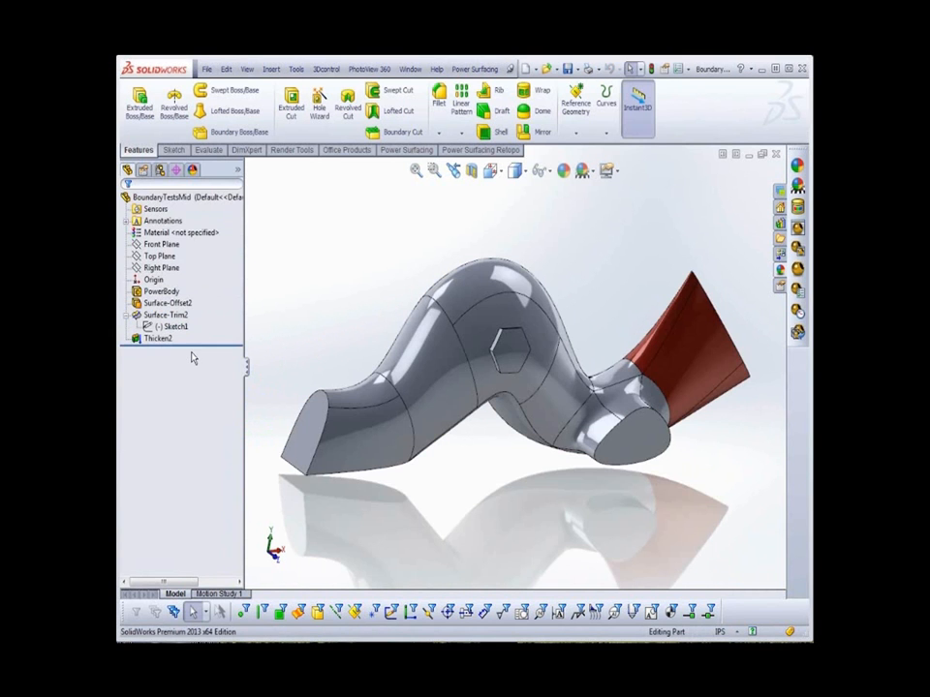
# Sketch a circle of about 1.54 in radius on the flat end face of the arched body.
pyautogui.moveTo(444, 532); pyautogui.dragTo(463, 507, button='middle')
pyautogui.click(356, 440)
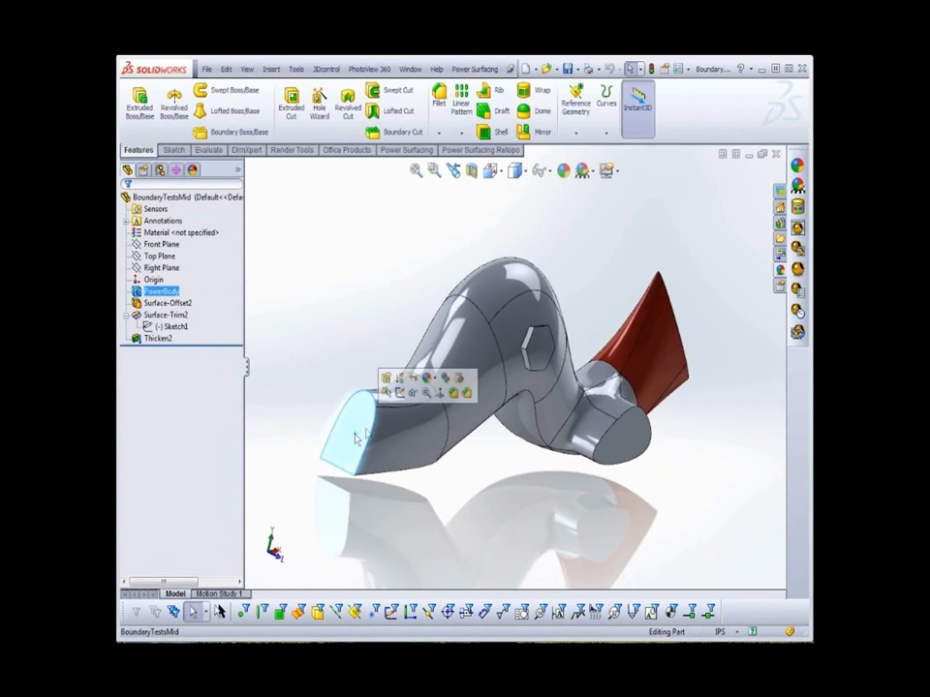
pyautogui.click(399, 393)
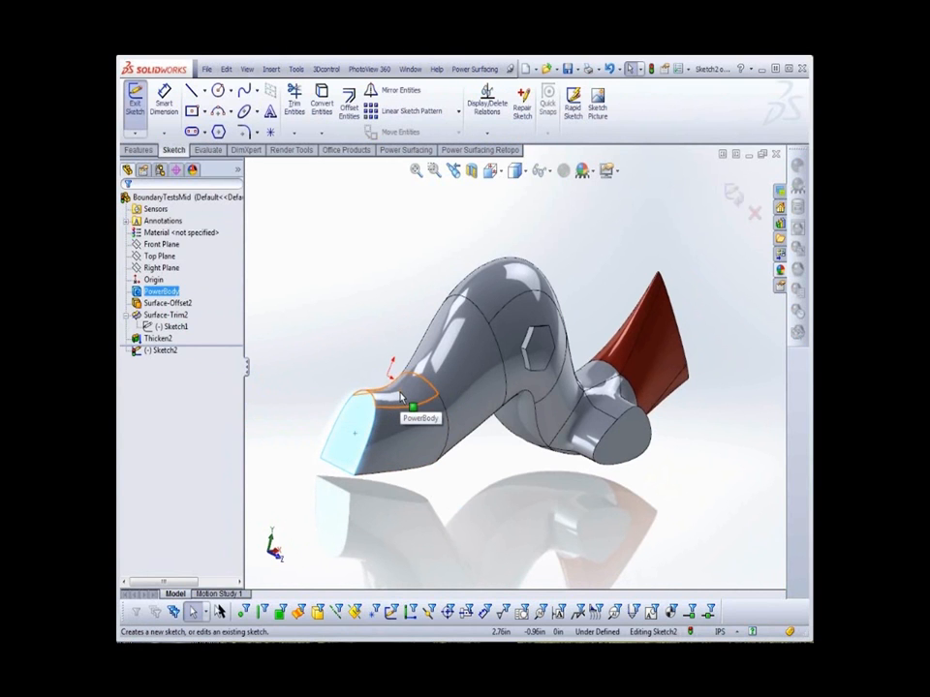
pyautogui.click(219, 90)
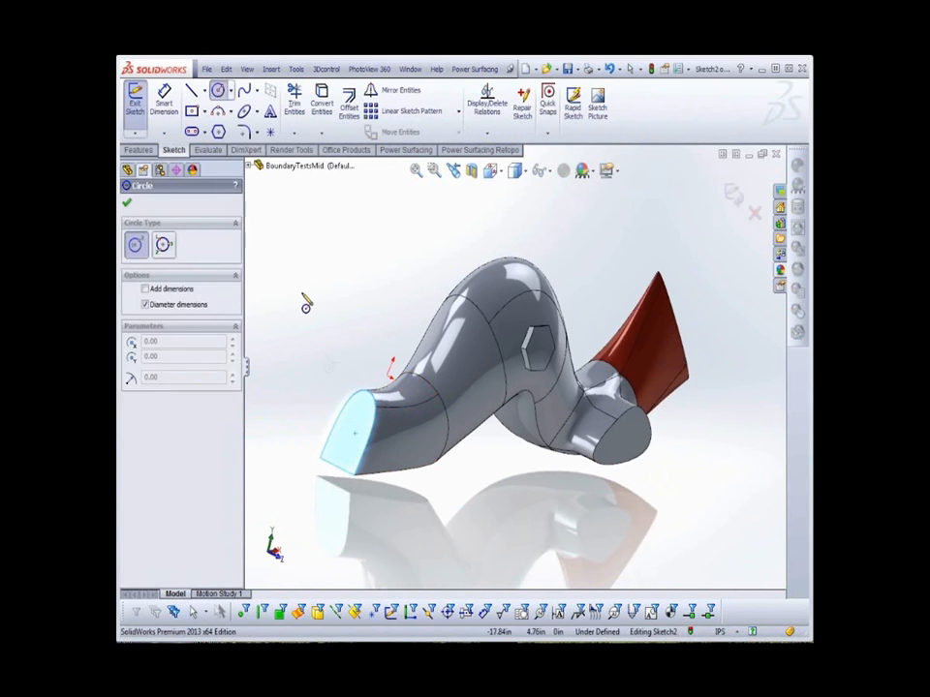
pyautogui.moveTo(353, 423); pyautogui.dragTo(365, 428)
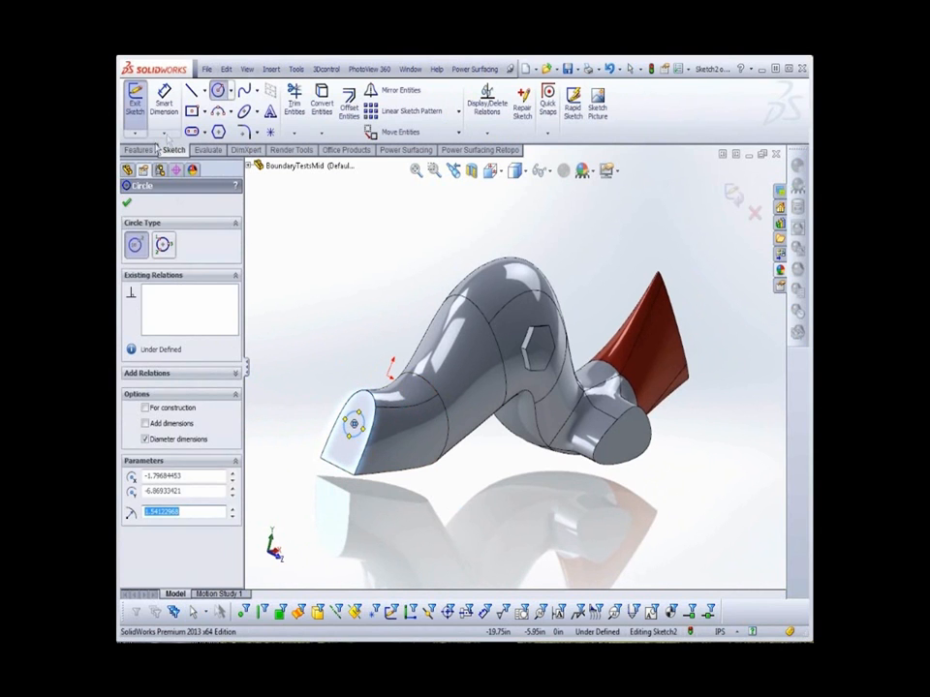
pyautogui.click(126, 202)
# Extrude the circle outward about 9.03 in with a 9-degree inward draft and merged result to form a cone.
pyautogui.click(137, 150)
pyautogui.click(140, 102)
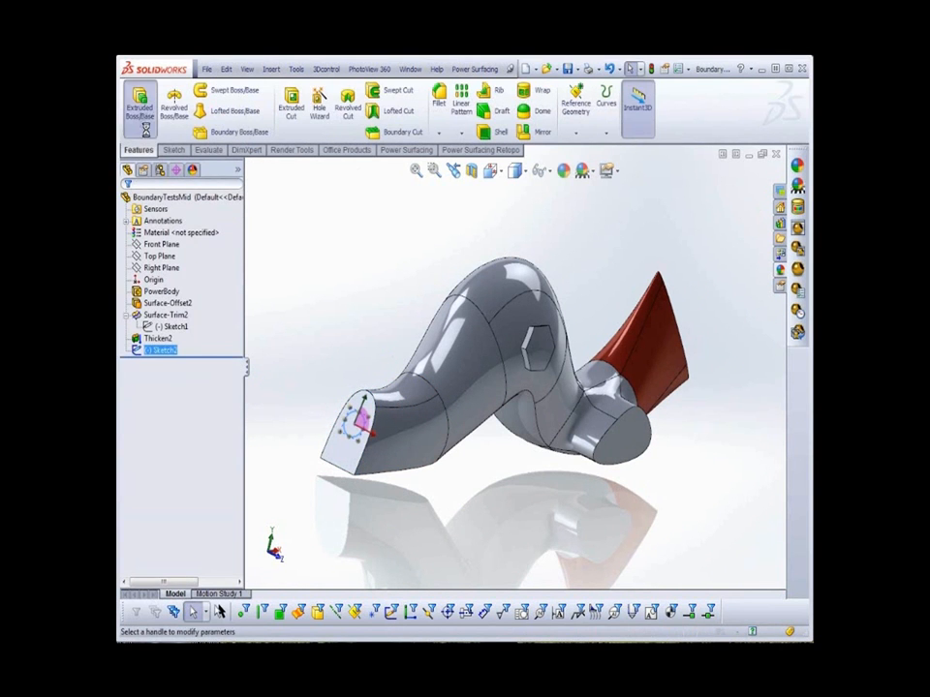
pyautogui.moveTo(344, 428); pyautogui.dragTo(312, 401)
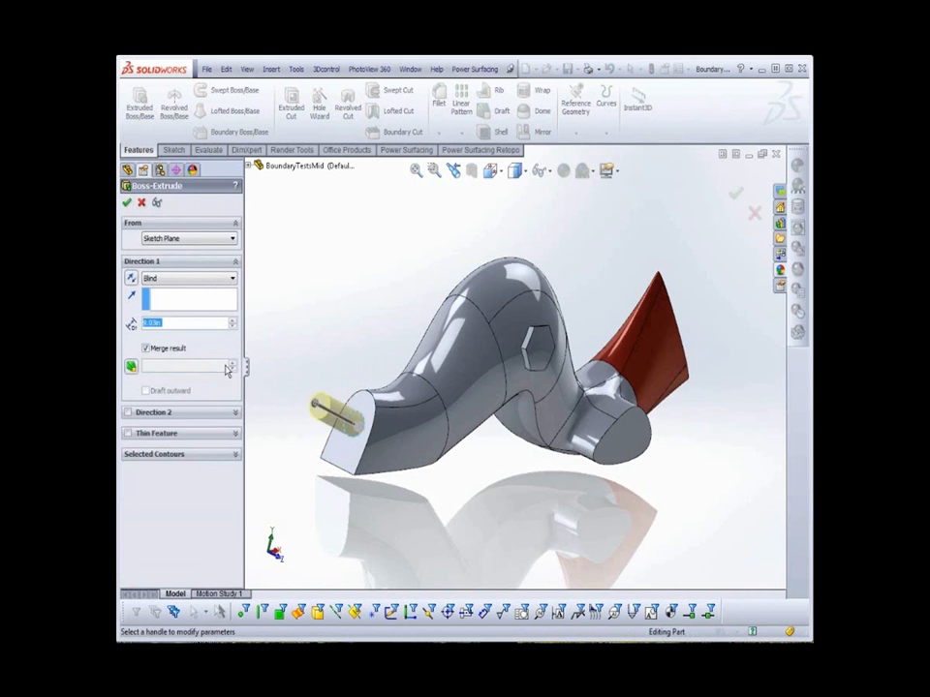
pyautogui.click(130, 365)
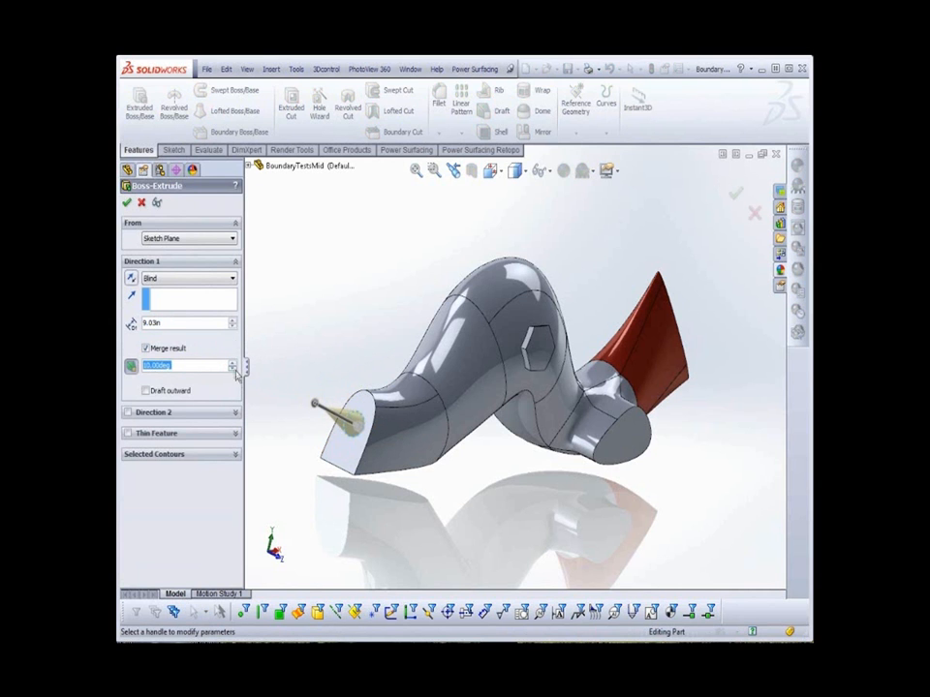
pyautogui.moveTo(321, 434); pyautogui.dragTo(298, 443, button='middle')
pyautogui.click(127, 204)
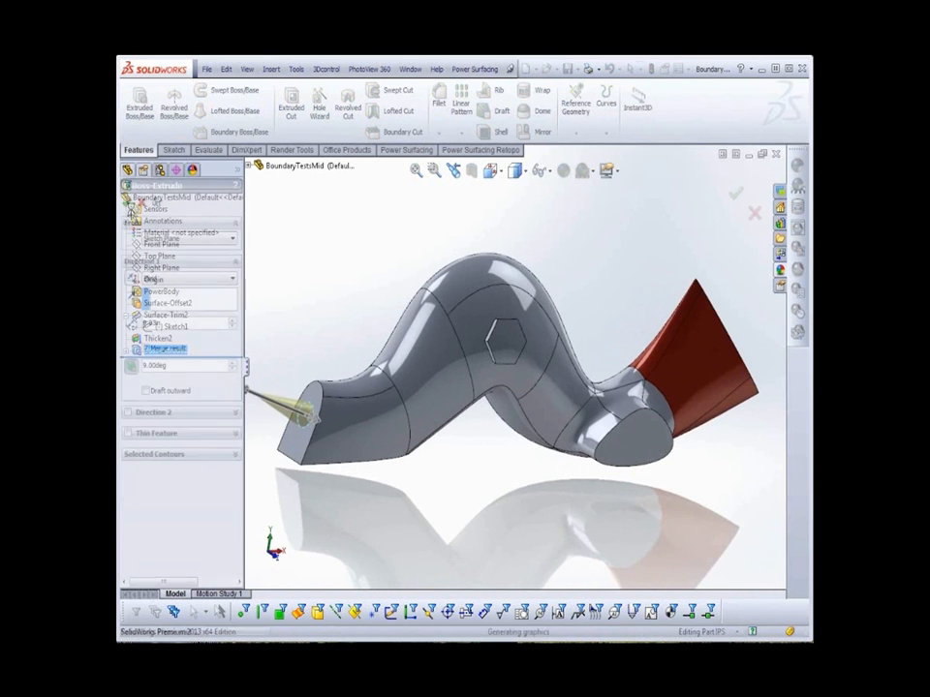
# Edit the PowerBody, rotate and reposition its flat end face closer to upright, and rebuild the part.
pyautogui.moveTo(300, 300); pyautogui.dragTo(338, 294, button='middle')
pyautogui.click(160, 290)
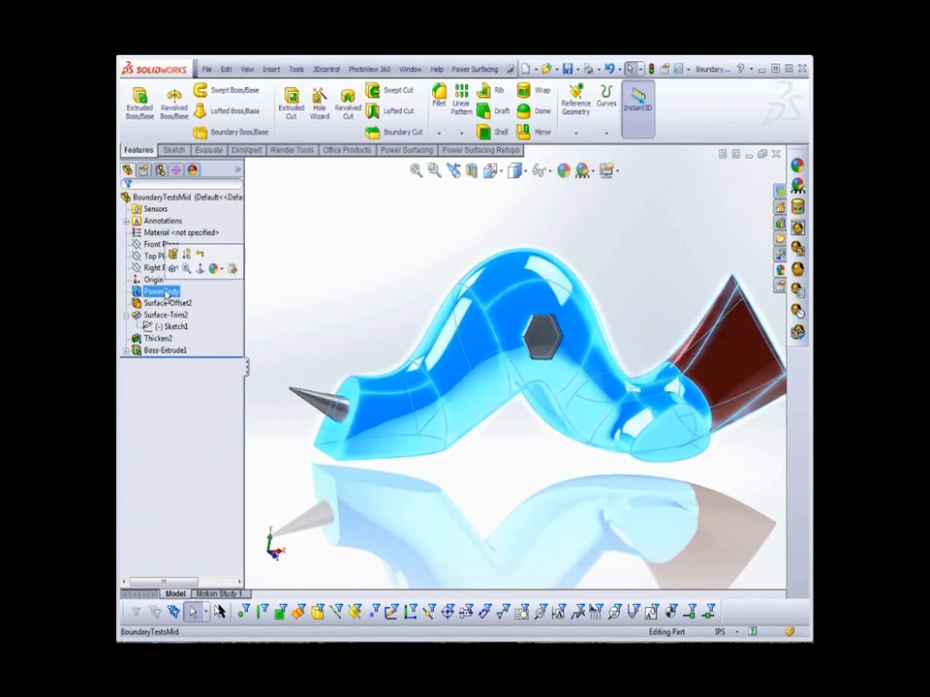
pyautogui.click(183, 258)
pyautogui.click(334, 417)
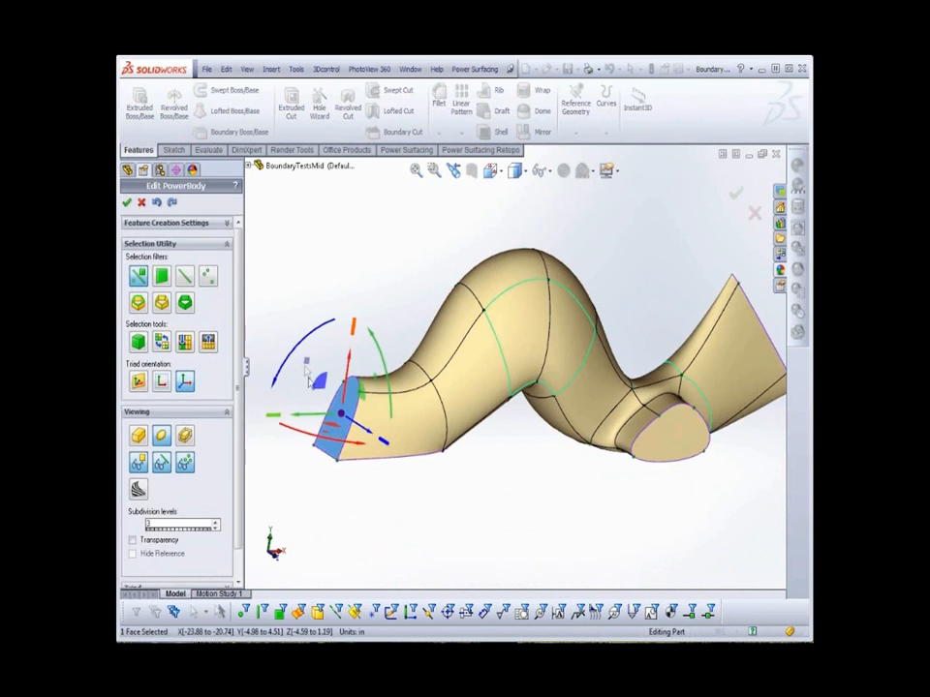
pyautogui.click(125, 203)
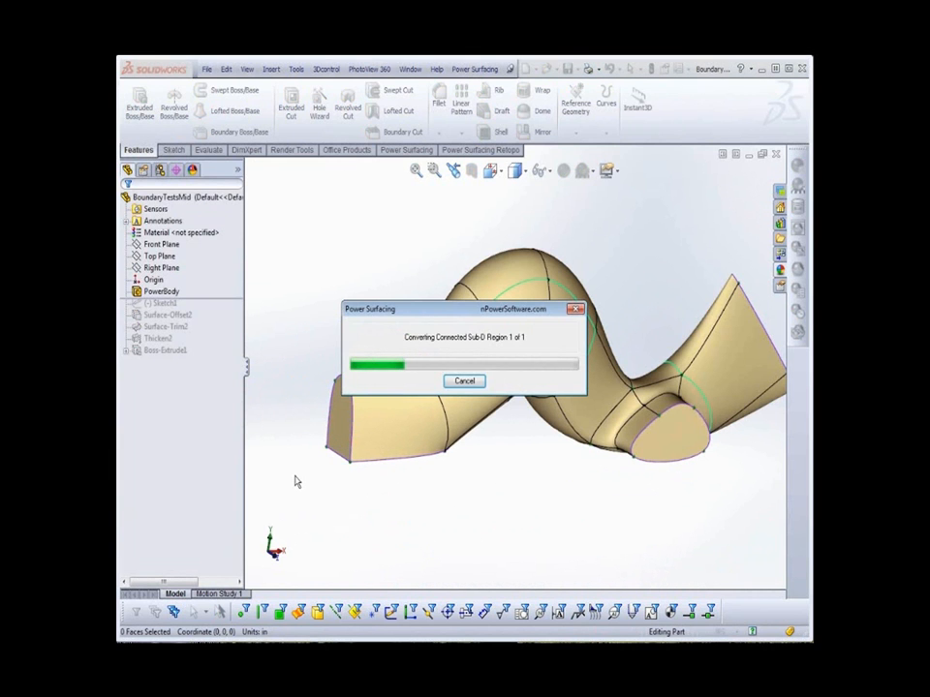
pyautogui.moveTo(470, 532); pyautogui.dragTo(488, 519, button='middle')
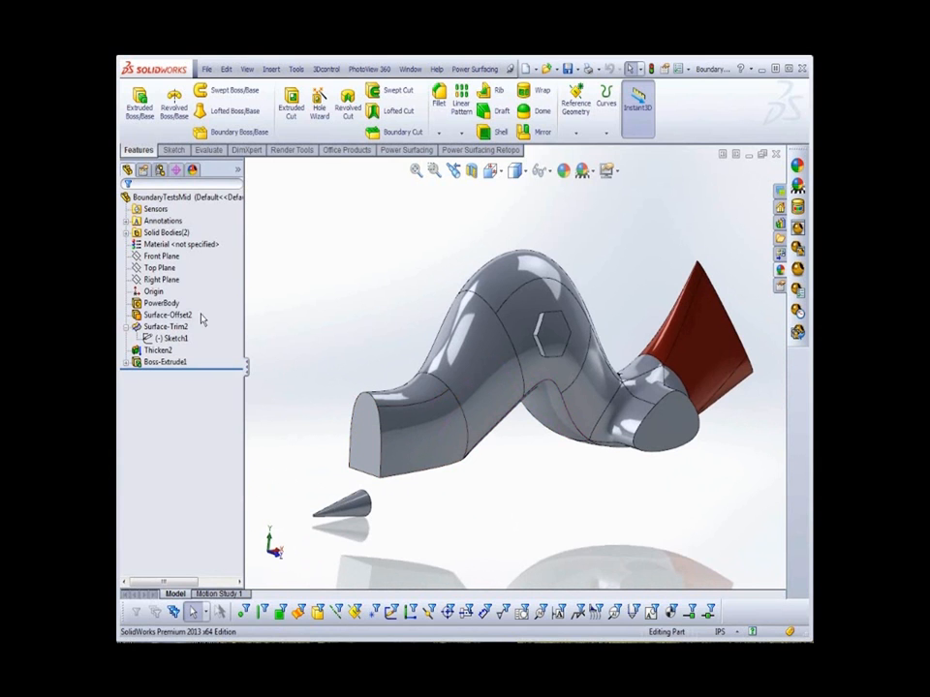
# Edit the PowerBody and apply Define Boundary to the two opposite side faces adjoining its flat end.
pyautogui.click(158, 303)
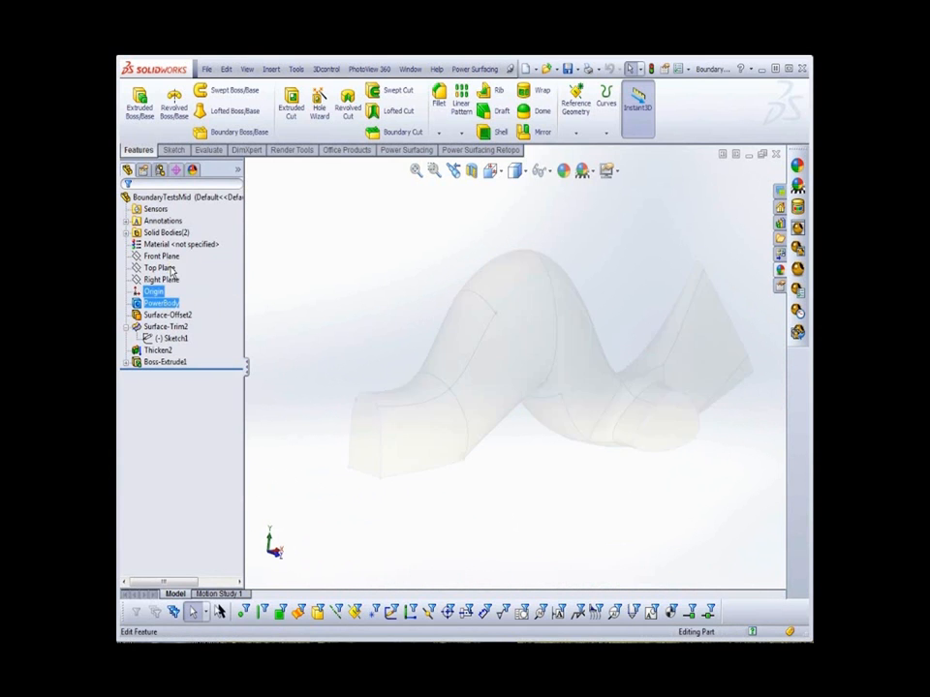
pyautogui.click(414, 447)
pyautogui.moveTo(423, 506); pyautogui.dragTo(497, 541, button='middle')
pyautogui.click(521, 492)
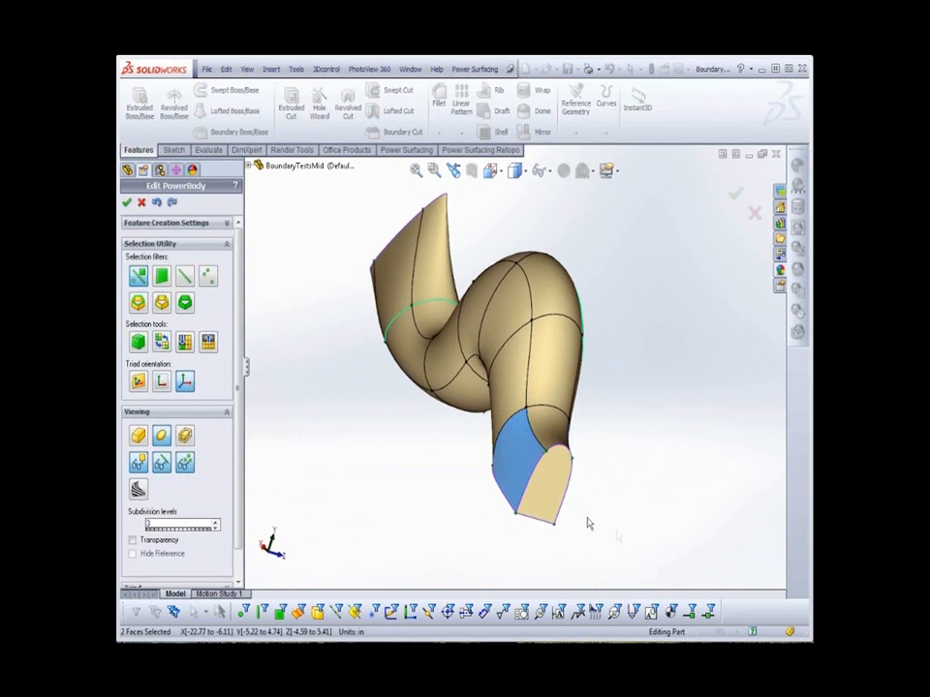
pyautogui.moveTo(639, 535); pyautogui.dragTo(577, 514, button='middle')
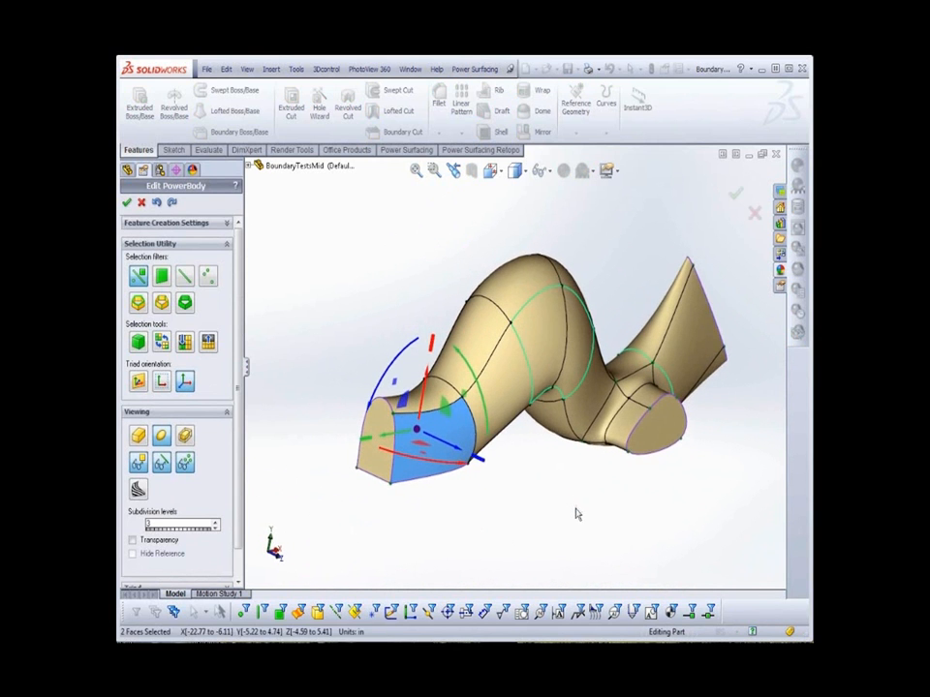
pyautogui.click(474, 69)
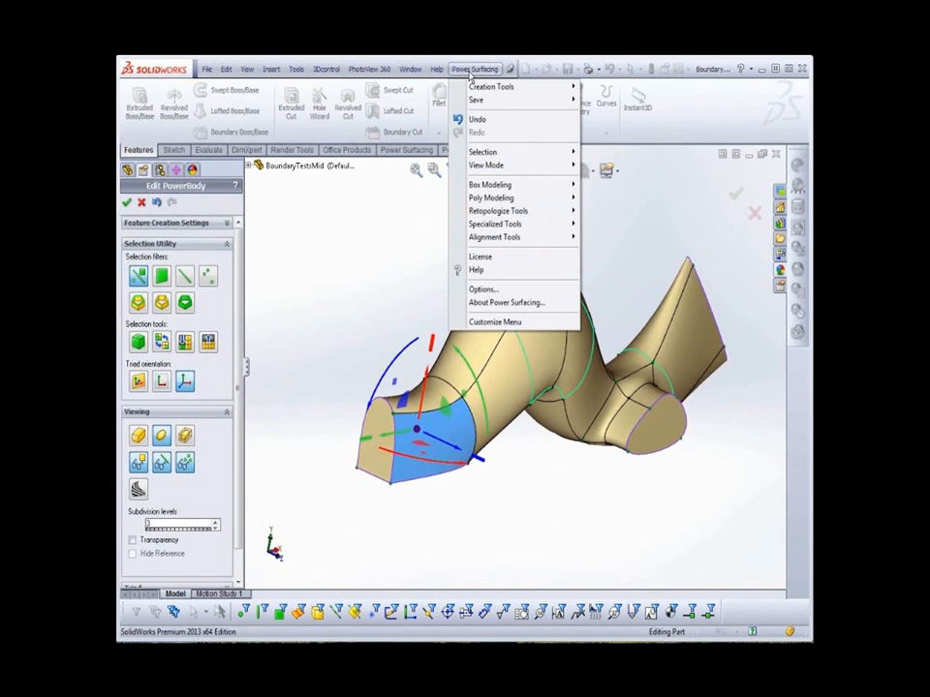
pyautogui.moveTo(514, 225)
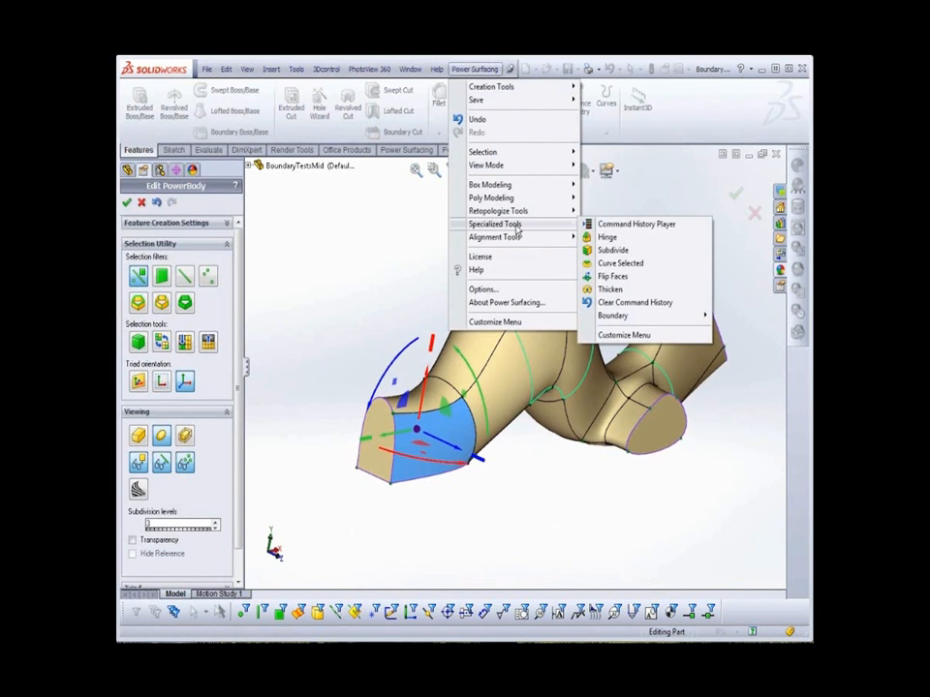
pyautogui.moveTo(610, 316)
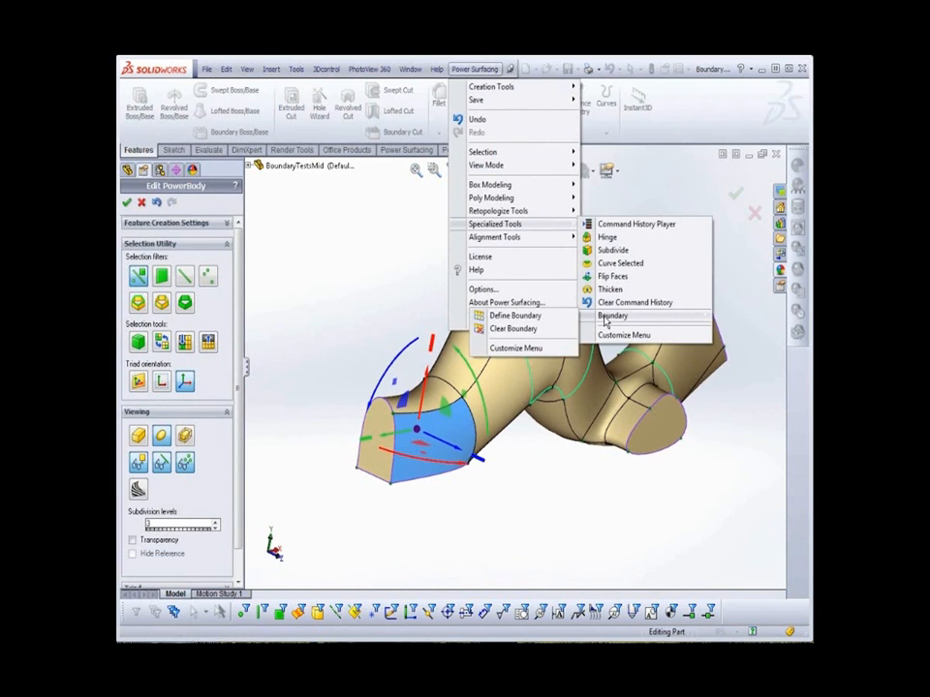
pyautogui.click(525, 317)
pyautogui.click(126, 202)
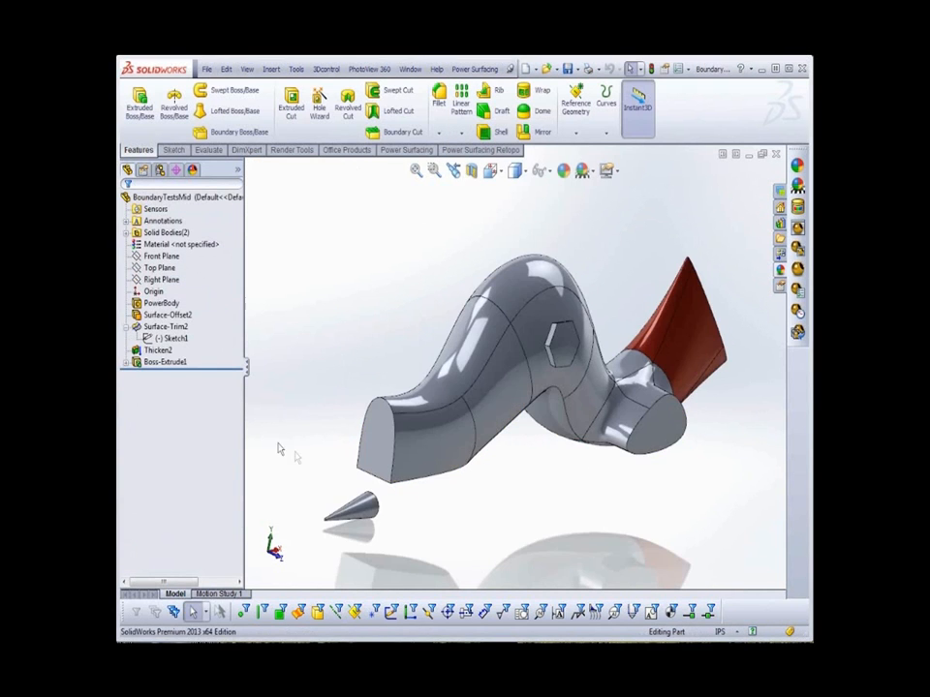
# Edit the cone's base sketch and draw two construction lines joining the end face's upper vertices at a point inside the face.
pyautogui.moveTo(345, 455); pyautogui.dragTo(345, 441, button='middle')
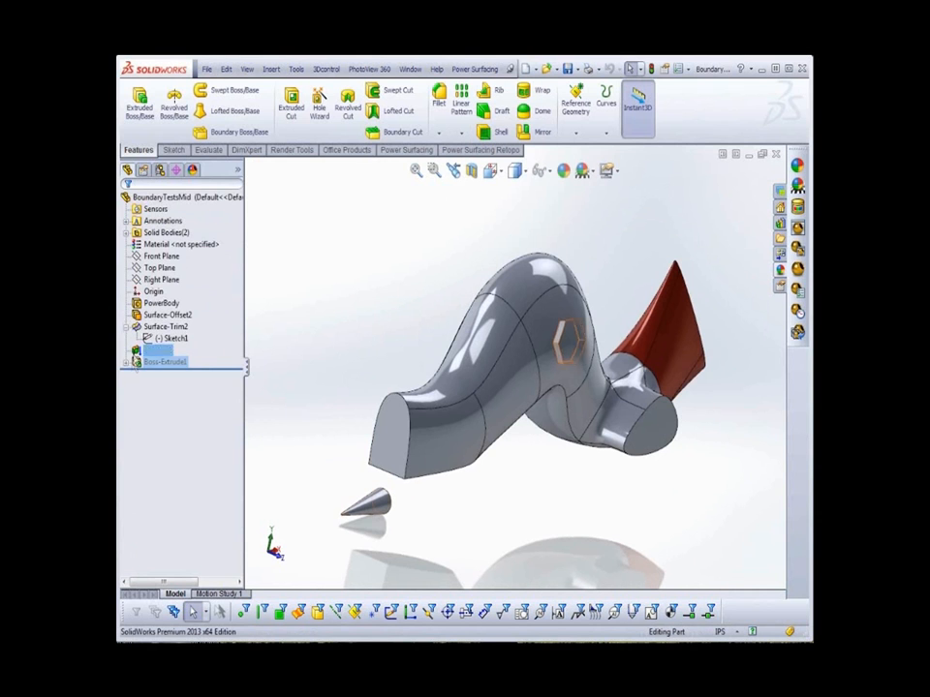
pyautogui.click(128, 365)
pyautogui.click(166, 375)
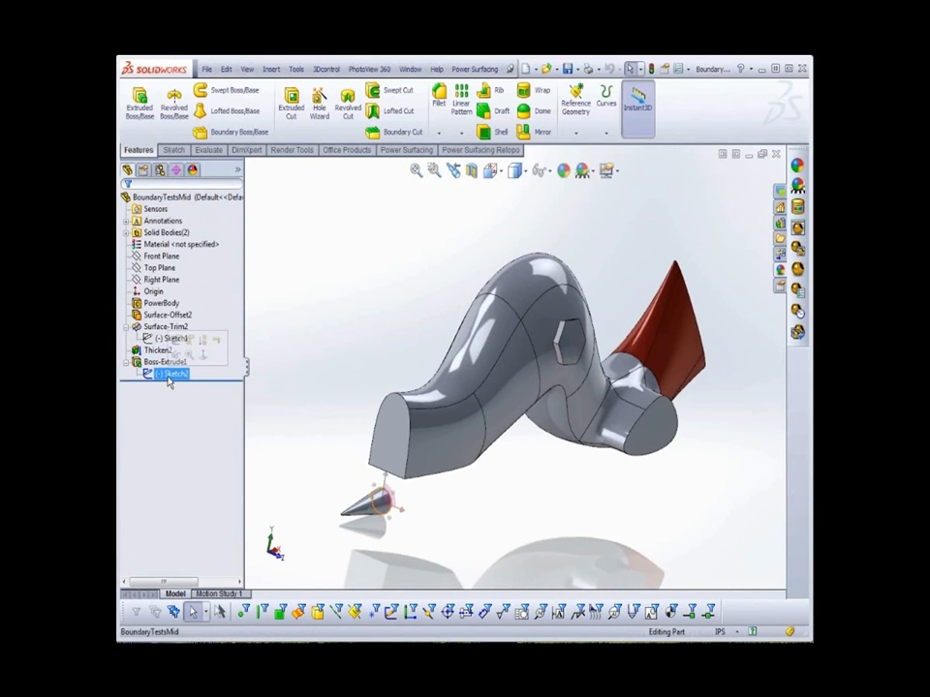
pyautogui.click(174, 354)
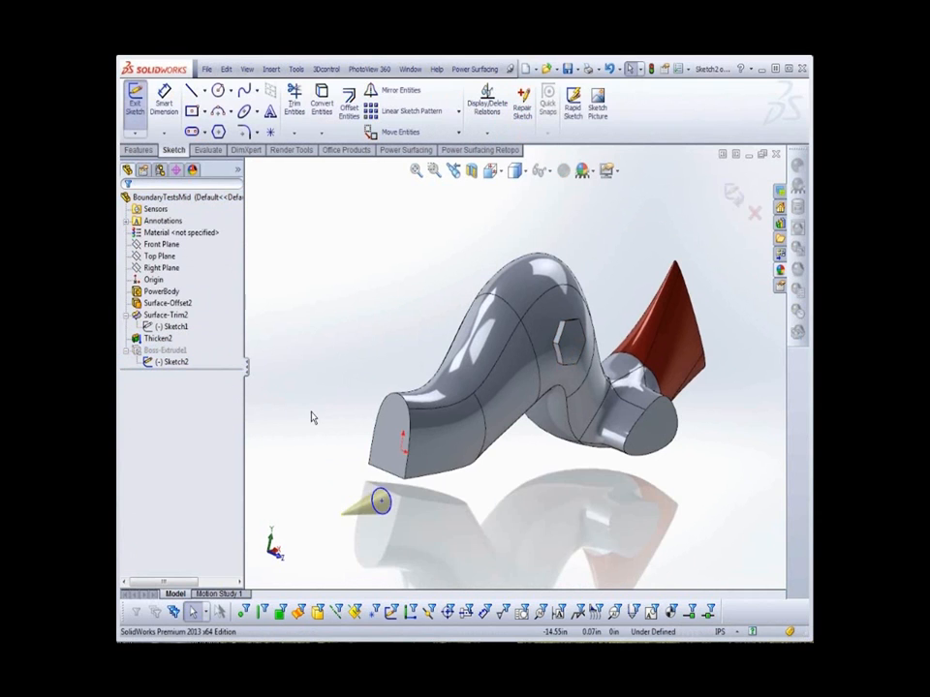
pyautogui.scroll(-5, 391, 433)
pyautogui.scroll(-4, 388, 369)
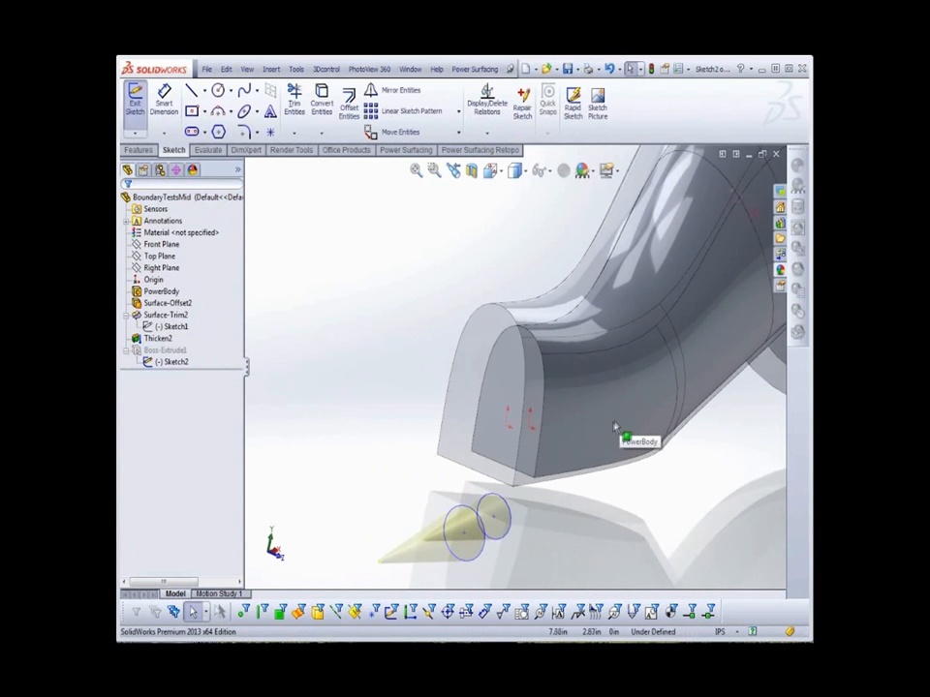
pyautogui.click(191, 90)
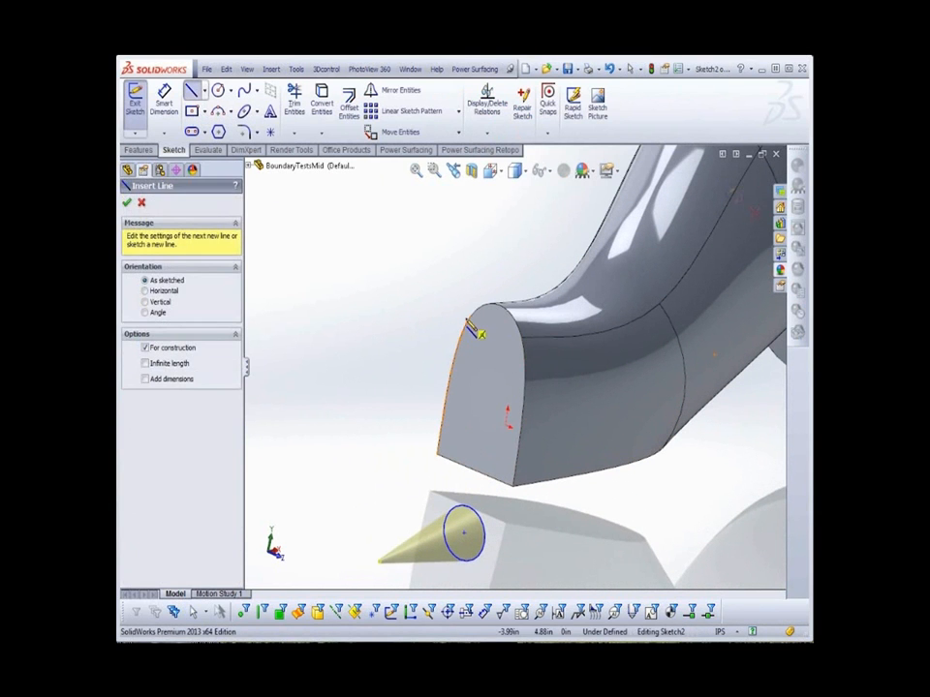
pyautogui.click(478, 377)
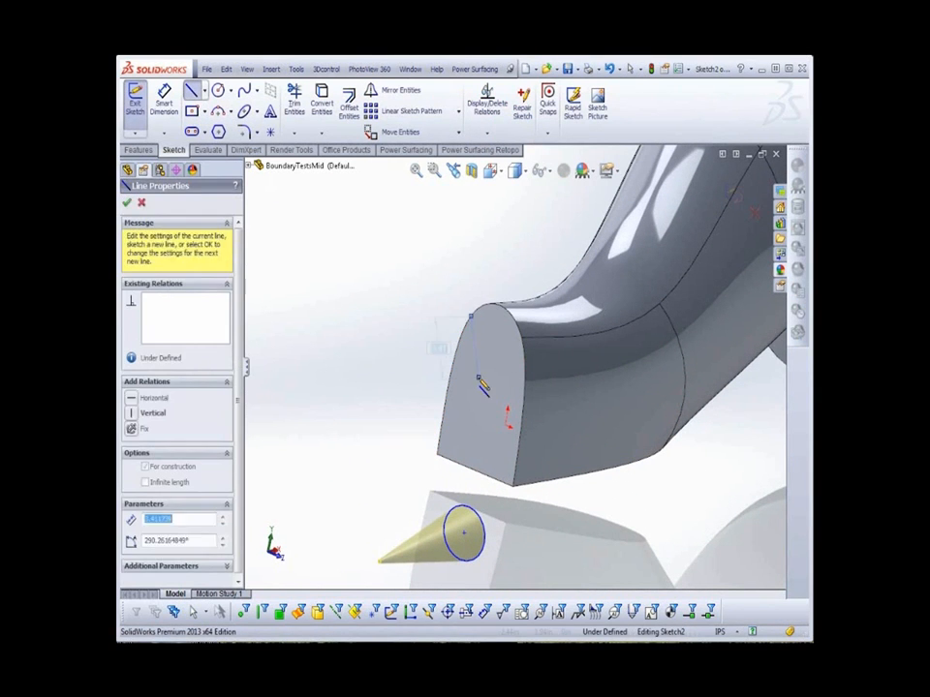
pyautogui.click(521, 339)
pyautogui.rightClick(500, 336)
pyautogui.click(528, 363)
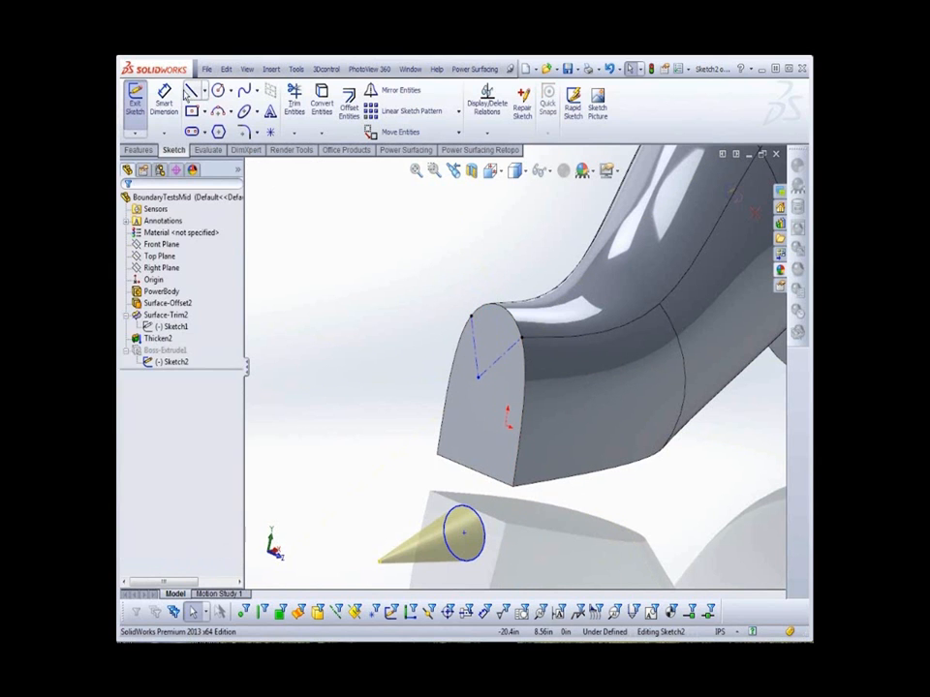
# Draw two more centerlines linking the end face's lower corners to the point where the first two meet.
pyautogui.click(205, 92)
pyautogui.click(218, 120)
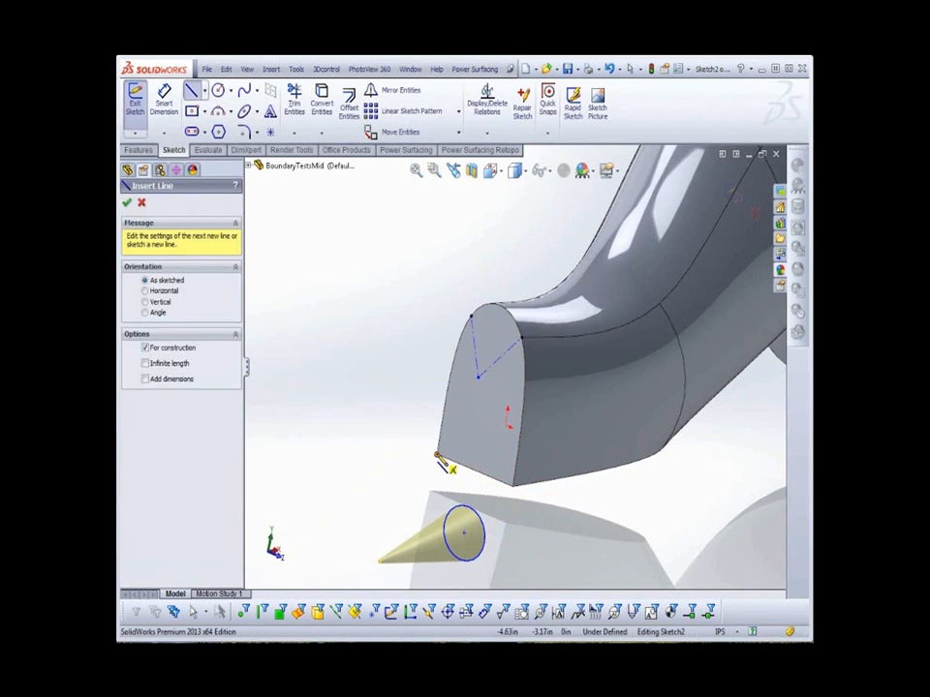
pyautogui.click(438, 453)
pyautogui.click(512, 484)
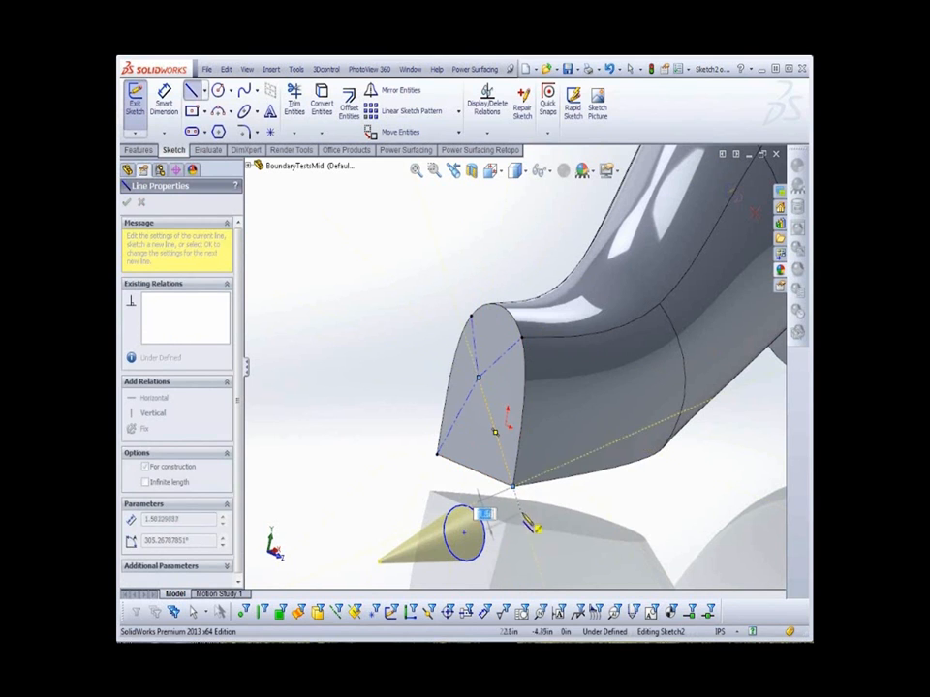
pyautogui.rightClick(512, 484)
pyautogui.click(552, 396)
# Apply an Equal relation to all four construction lines on the end face.
pyautogui.click(476, 356)
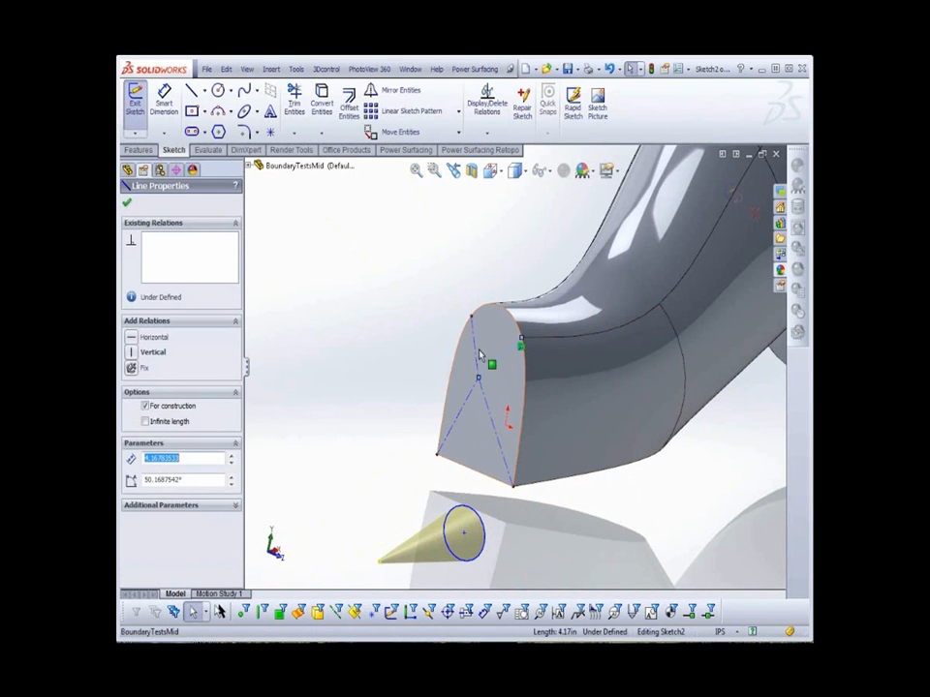
pyautogui.keyDown('ctrl'); pyautogui.click(475, 348); pyautogui.keyUp('ctrl')
pyautogui.keyDown('ctrl'); pyautogui.click(467, 403); pyautogui.keyUp('ctrl')
pyautogui.keyDown('ctrl'); pyautogui.click(492, 422); pyautogui.keyUp('ctrl')
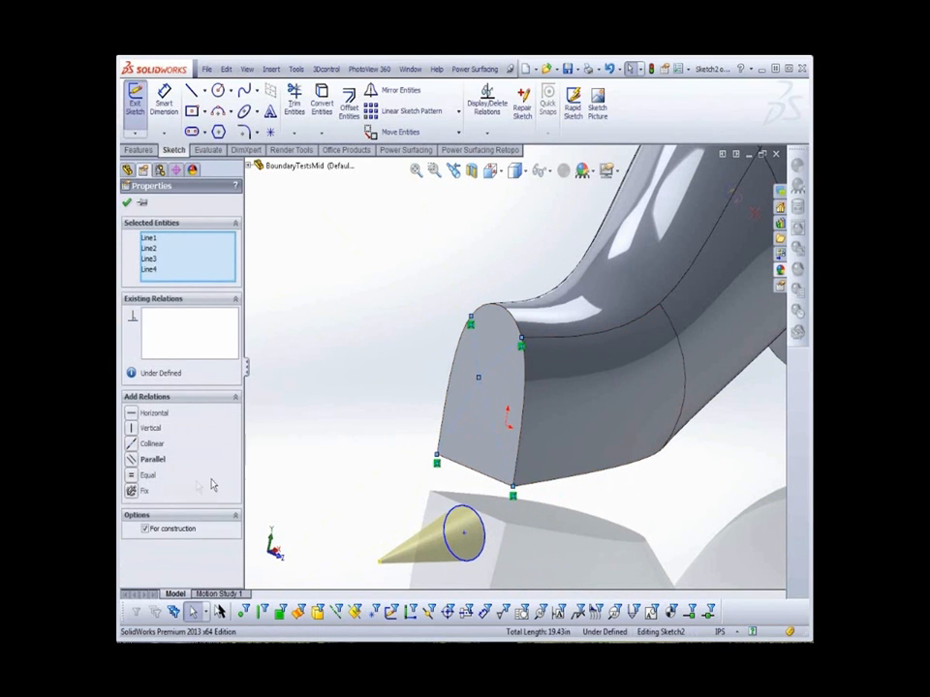
# Merge the circle's center with the common point of the four construction lines.
pyautogui.click(512, 484)
pyautogui.keyDown('ctrl'); pyautogui.click(484, 404); pyautogui.keyUp('ctrl')
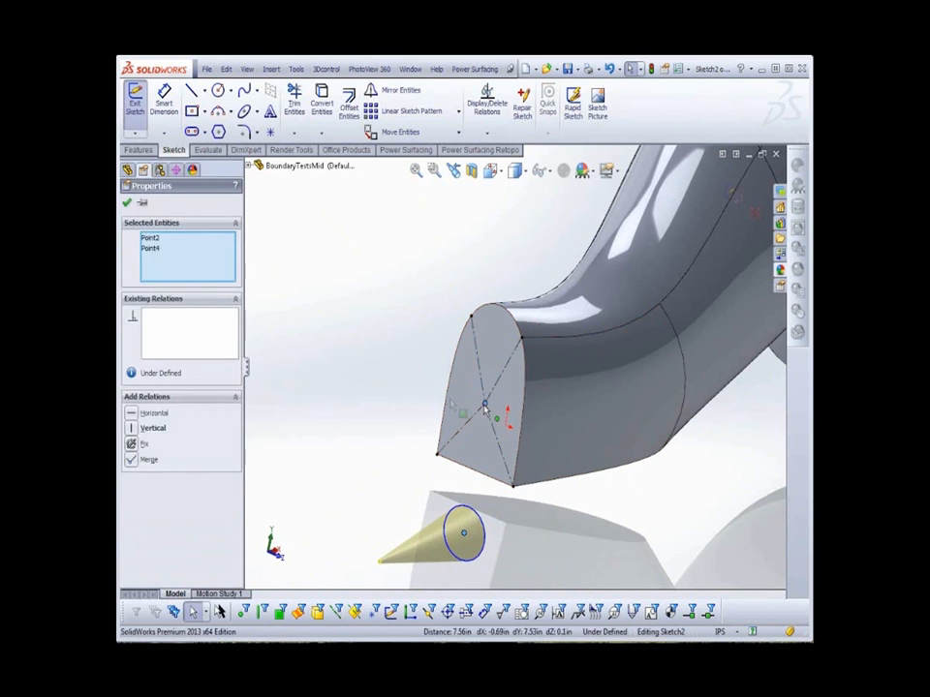
pyautogui.click(149, 461)
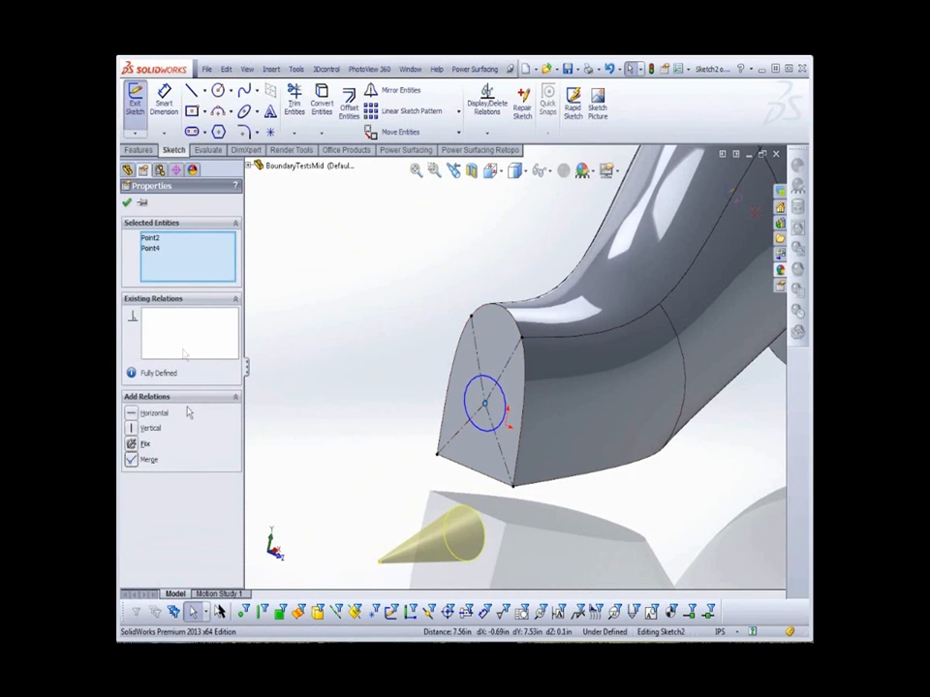
pyautogui.click(128, 203)
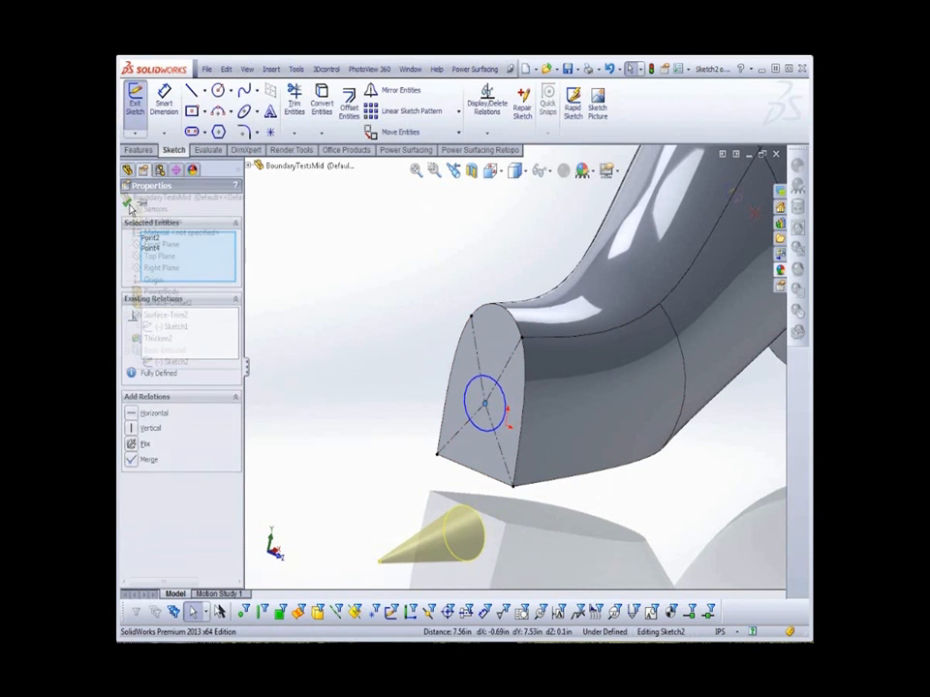
# Close the cone's base sketch, move the PowerBody's flat end face slightly outward from the body, and rebuild the model.
pyautogui.click(135, 108)
pyautogui.click(160, 292)
pyautogui.click(170, 269)
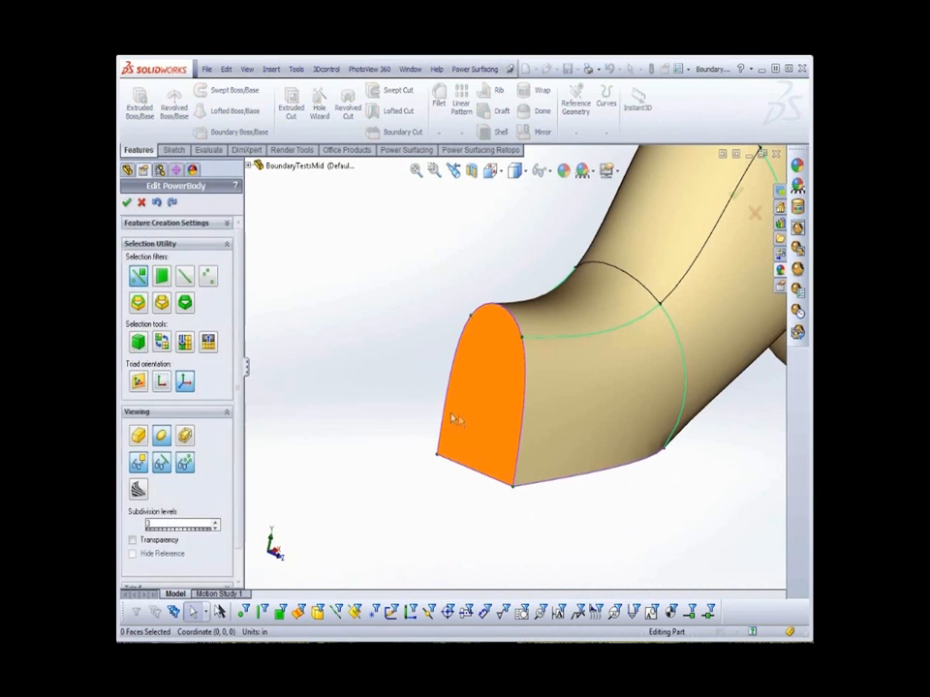
pyautogui.click(463, 421)
pyautogui.moveTo(453, 341); pyautogui.dragTo(469, 312)
pyautogui.click(126, 202)
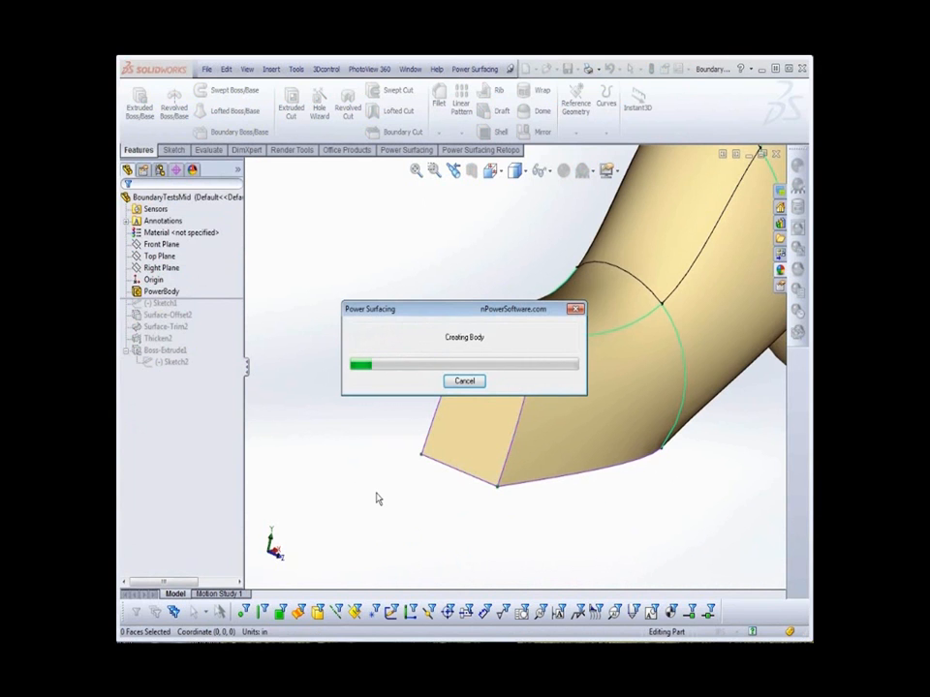
pyautogui.press('f')
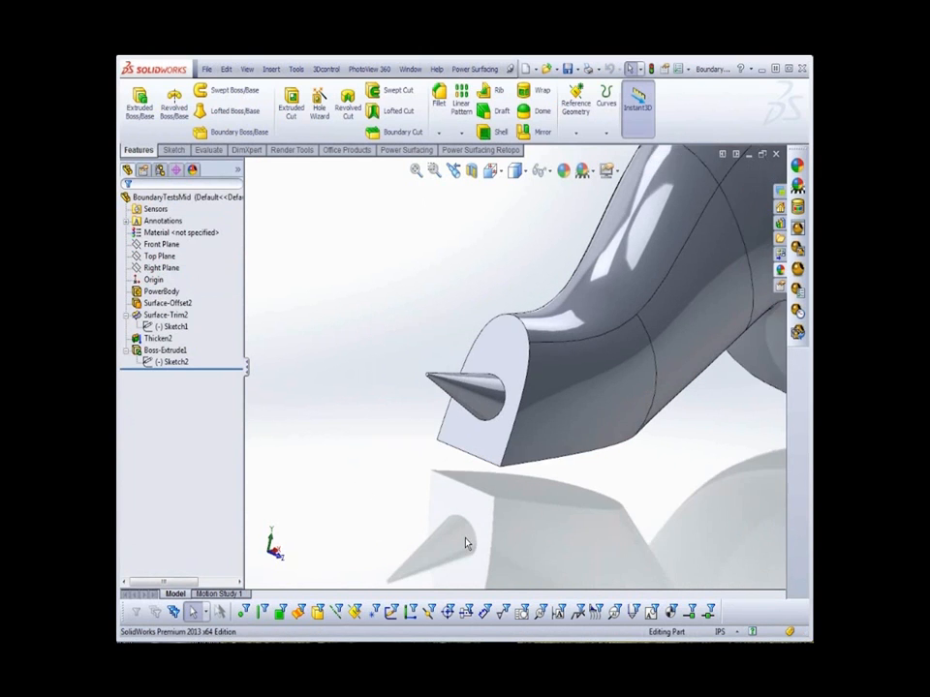
pyautogui.moveTo(605, 509); pyautogui.dragTo(523, 528, button='middle')
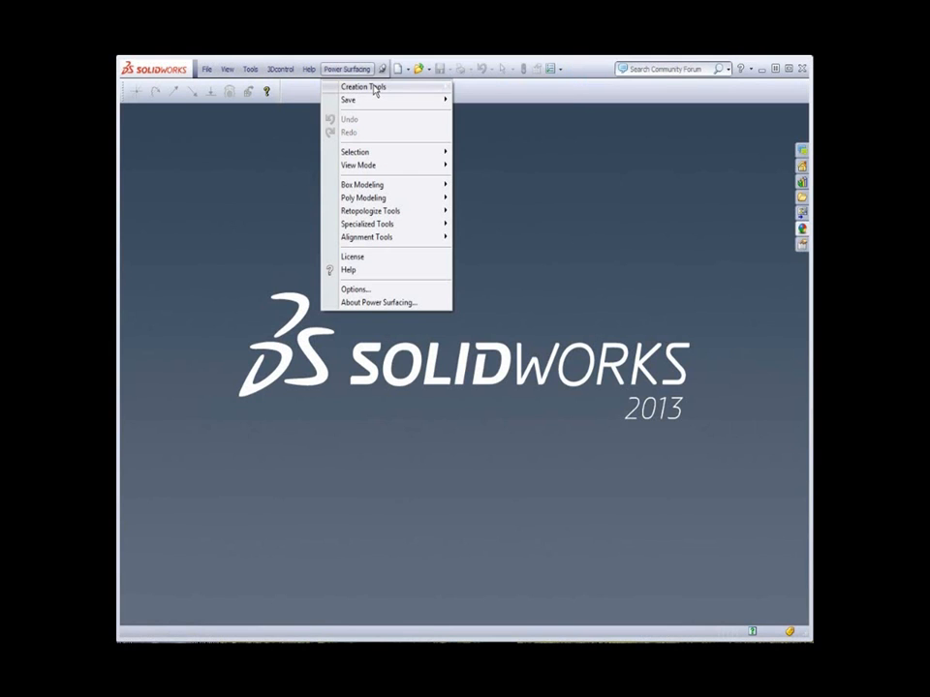
# Create a 10 in by 10 in Power Surfacing planar surface on the Top Plane with 10 length and 10 width segments.
pyautogui.moveTo(423, 88)
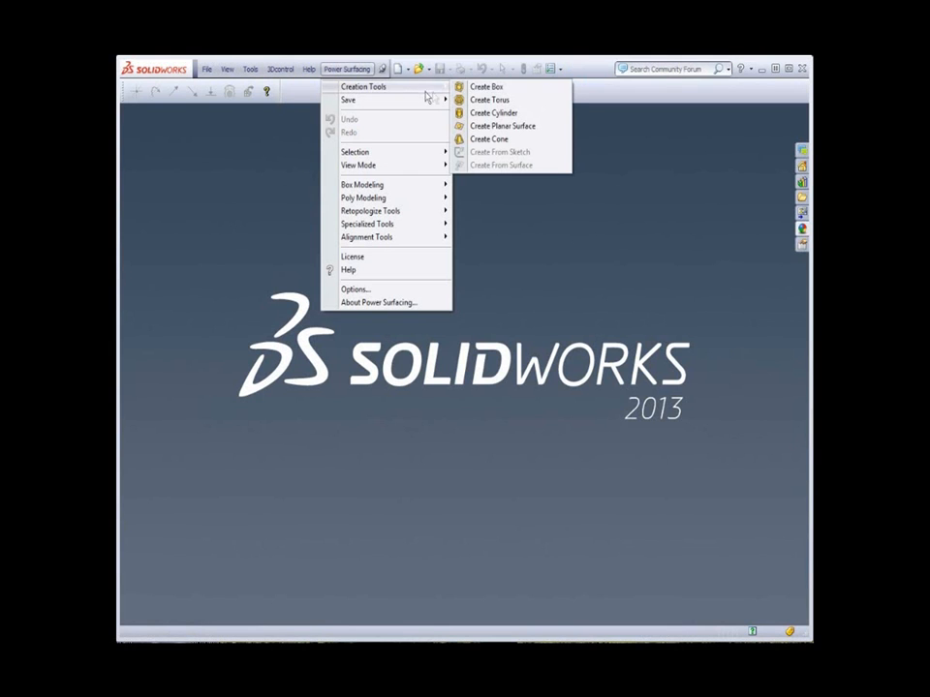
pyautogui.click(500, 127)
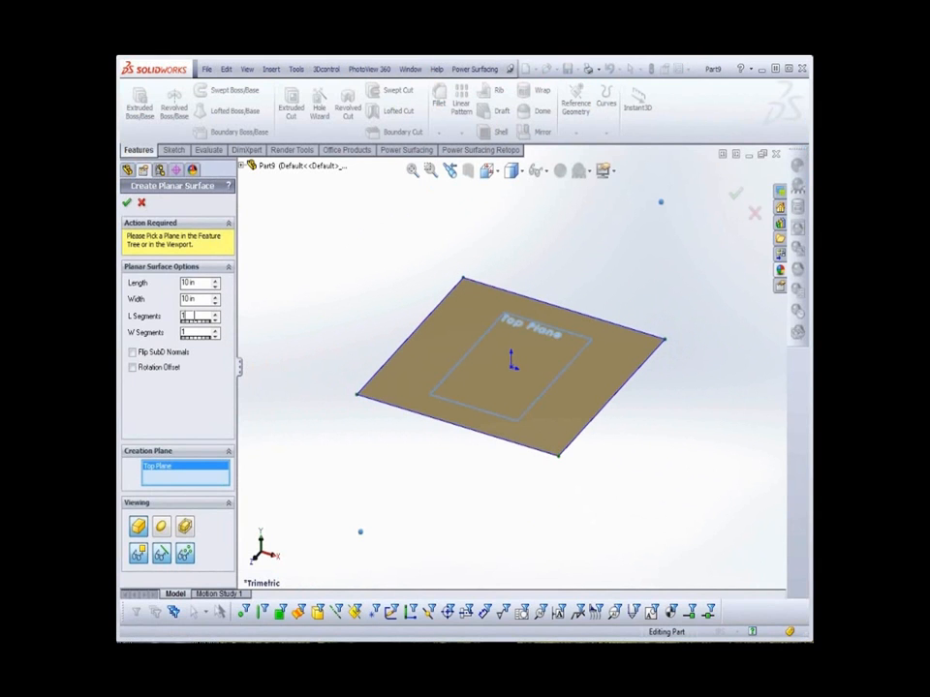
pyautogui.click(191, 333)
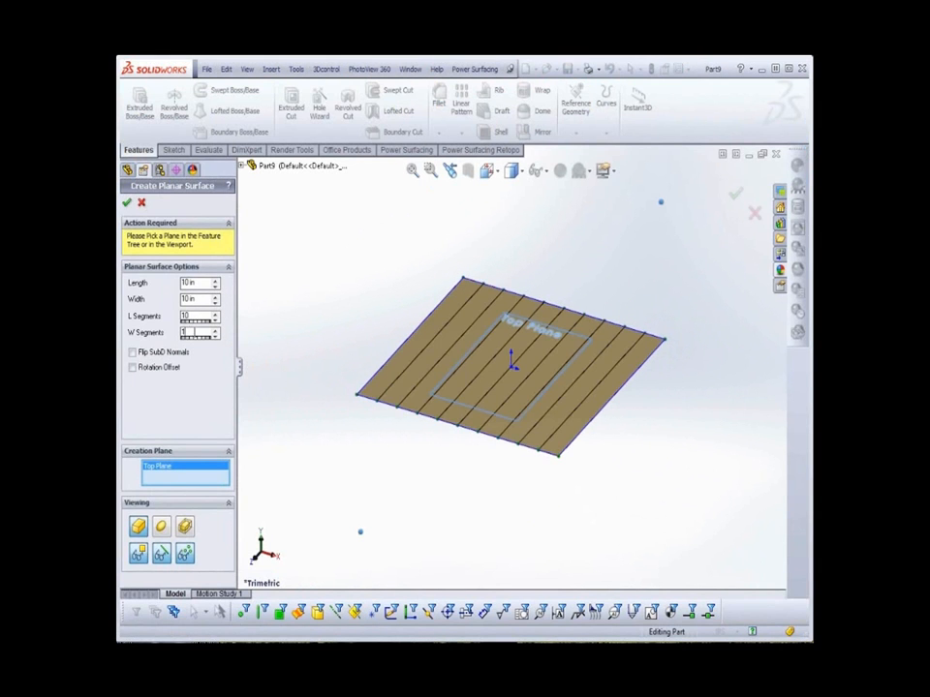
pyautogui.click(196, 316)
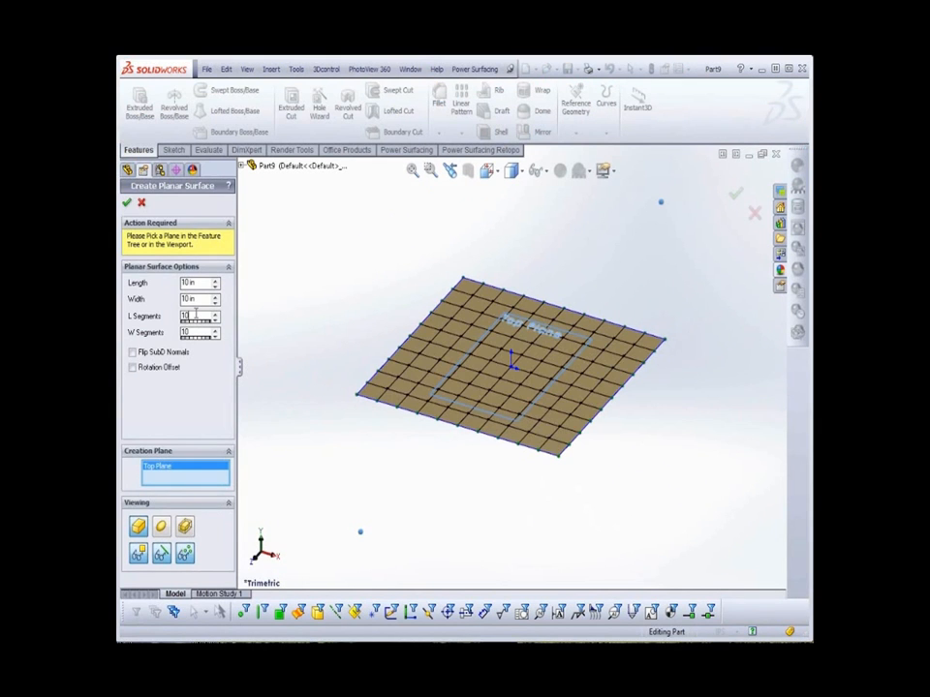
pyautogui.click(126, 203)
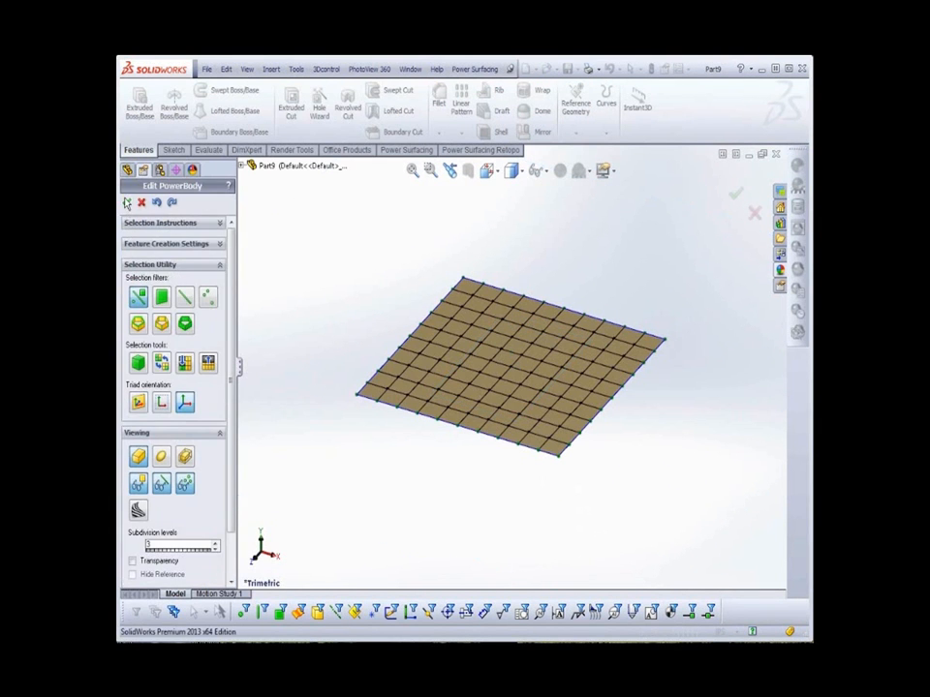
pyautogui.click(125, 203)
pyautogui.moveTo(408, 464)
pyautogui.mouseDown(button='middle')
pyautogui.moveTo(396, 536)
pyautogui.moveTo(399, 482)
pyautogui.mouseUp(button='middle')
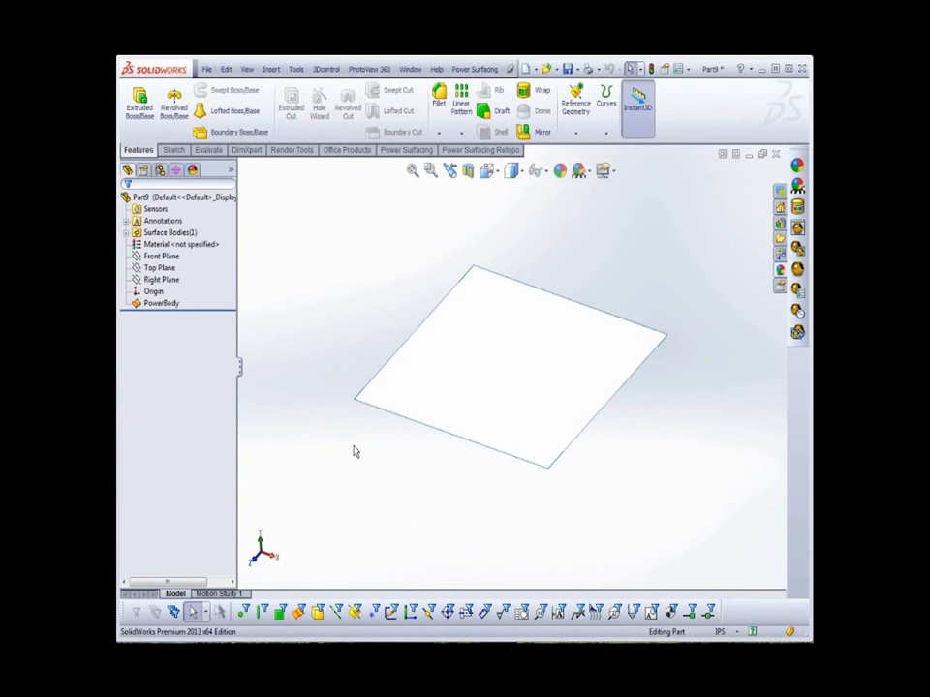
# Edit the planar PowerBody and extrude two separate faces plus an L-shaped group of three faces by 1 in.
pyautogui.click(151, 310)
pyautogui.click(156, 273)
pyautogui.moveTo(332, 469); pyautogui.dragTo(397, 459, button='middle')
pyautogui.click(495, 322)
pyautogui.keyDown('ctrl'); pyautogui.click(536, 339); pyautogui.keyUp('ctrl')
pyautogui.keyDown('ctrl'); pyautogui.click(475, 359); pyautogui.keyUp('ctrl')
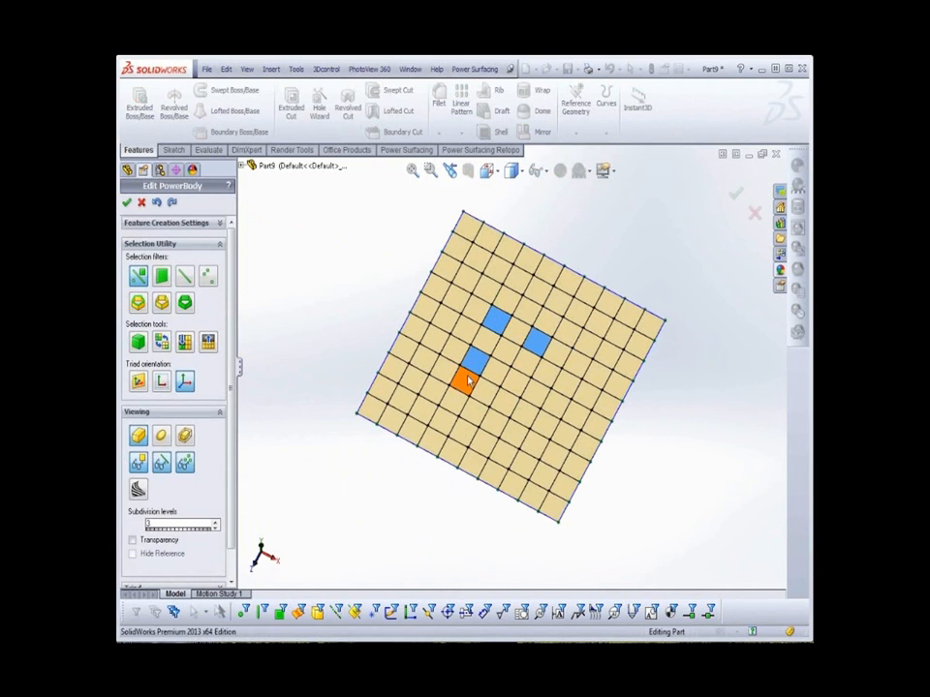
pyautogui.keyDown('ctrl'); pyautogui.click(468, 381); pyautogui.keyUp('ctrl')
pyautogui.keyDown('ctrl'); pyautogui.click(487, 394); pyautogui.keyUp('ctrl')
pyautogui.rightClick(488, 394)
pyautogui.click(498, 409)
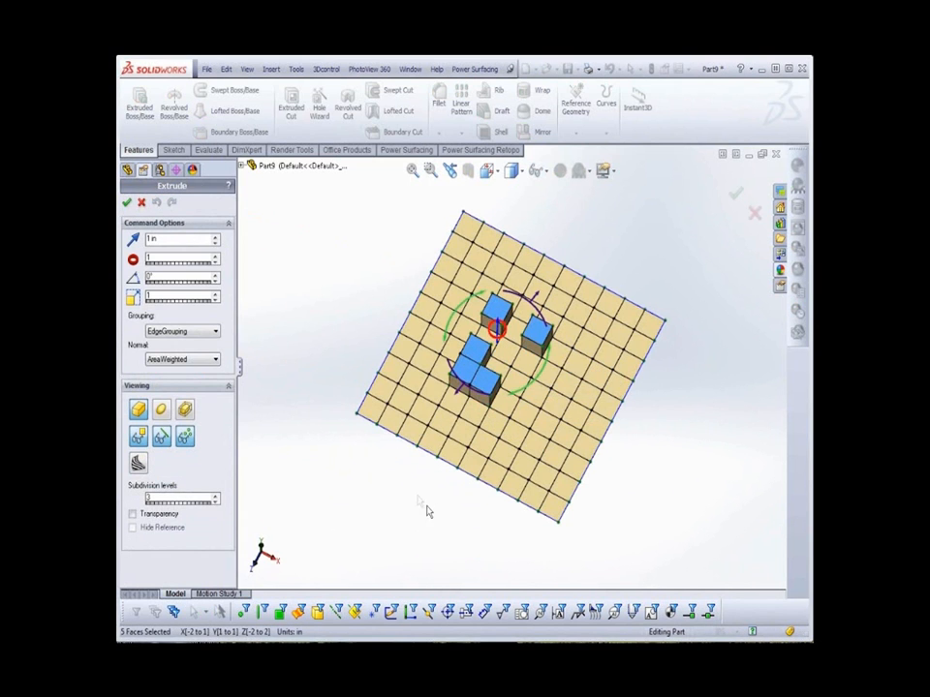
# Display the smoothed subdivision surface, accept the extrusion, and finish the body edit to convert it.
pyautogui.click(161, 411)
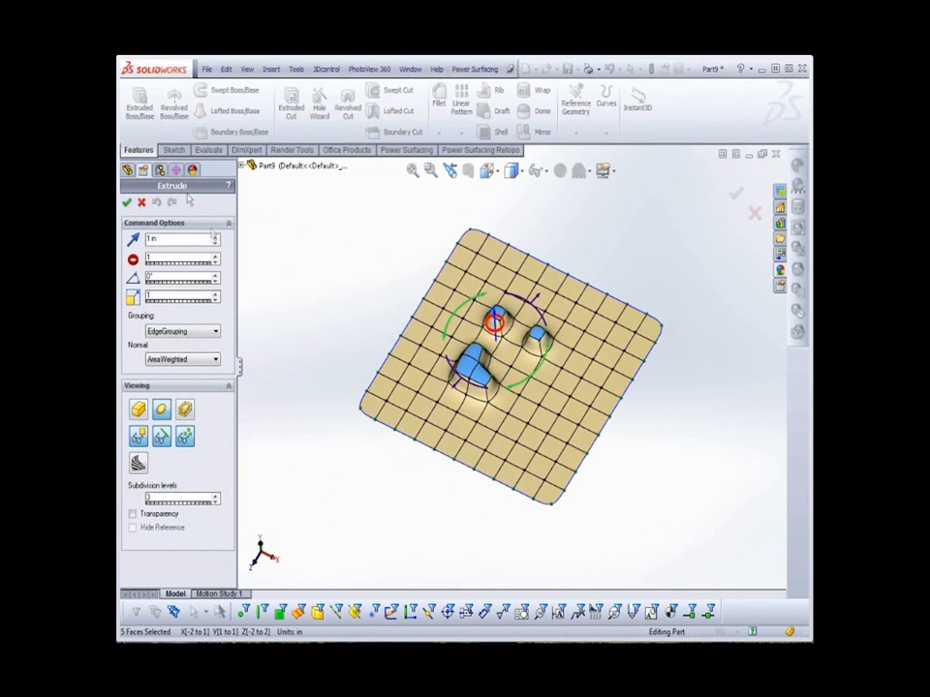
pyautogui.click(126, 203)
pyautogui.click(125, 201)
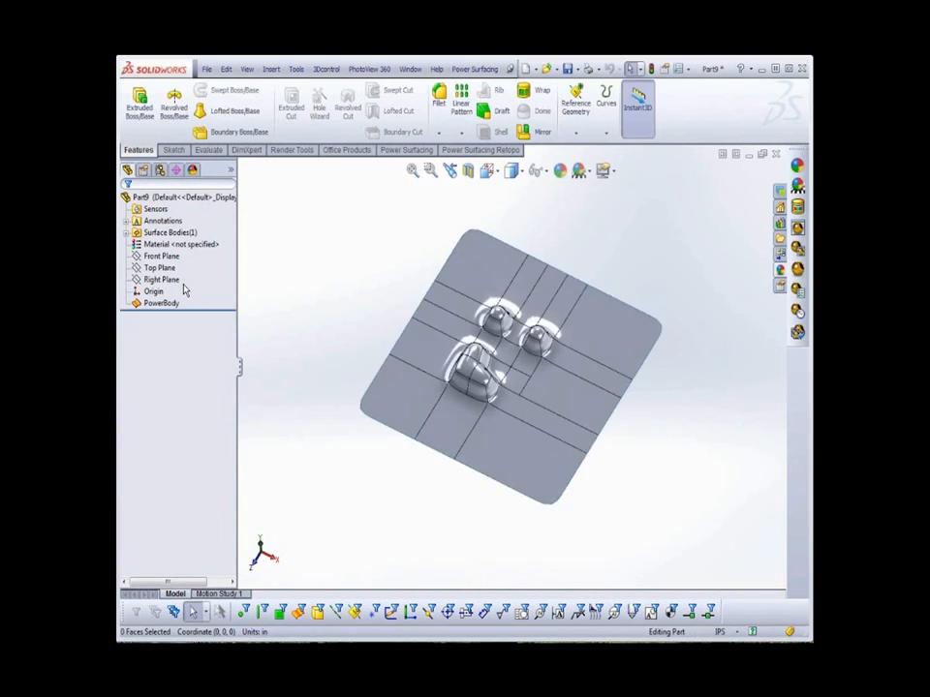
pyautogui.moveTo(415, 521); pyautogui.dragTo(523, 556, button='middle')
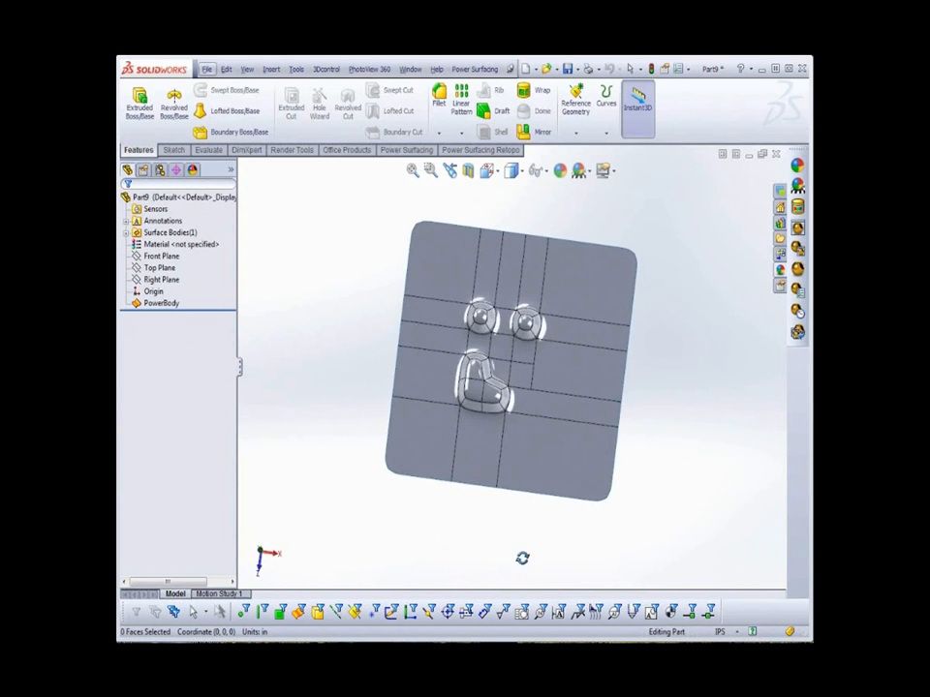
# Define a boundary around a rectangular block of faces enclosing all the extruded bumps and rebuild the PowerBody.
pyautogui.click(159, 302)
pyautogui.click(166, 268)
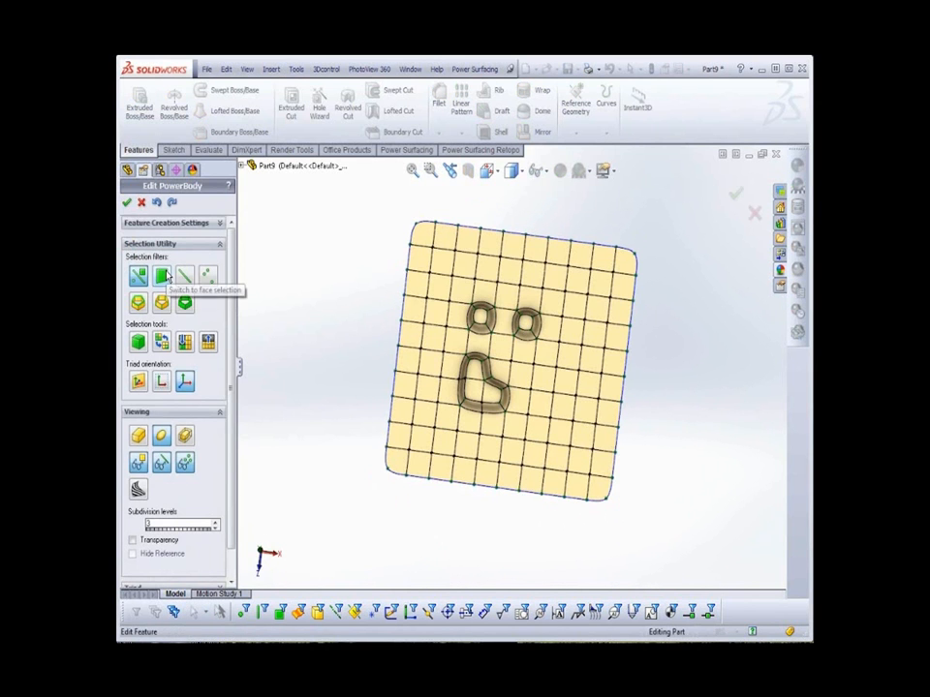
pyautogui.click(165, 277)
pyautogui.moveTo(553, 302); pyautogui.dragTo(452, 436)
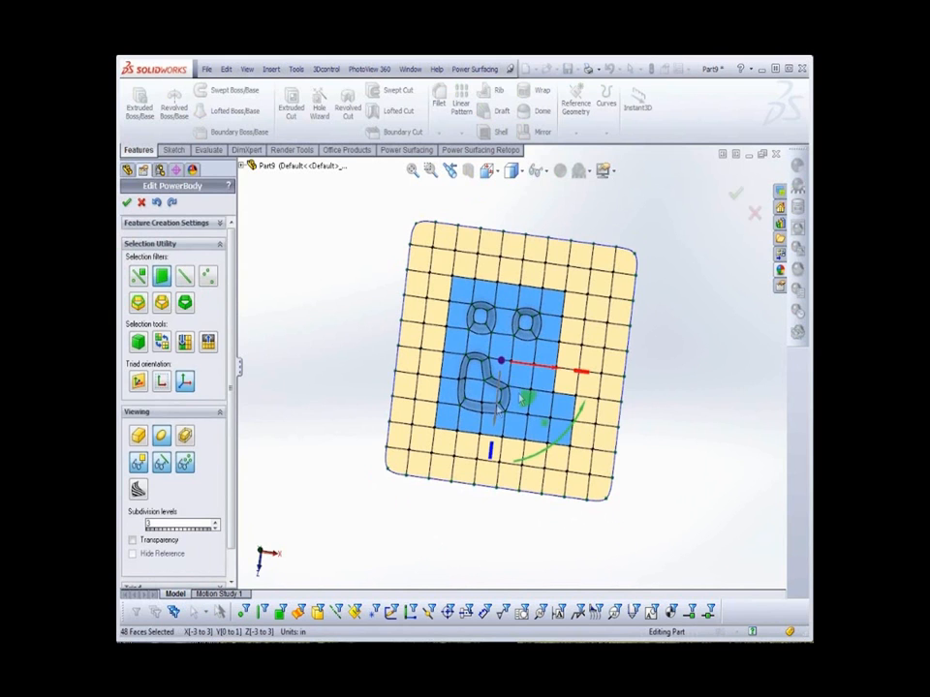
pyautogui.keyDown('ctrl'); pyautogui.click(562, 411); pyautogui.keyUp('ctrl')
pyautogui.keyDown('ctrl'); pyautogui.click(558, 430); pyautogui.keyUp('ctrl')
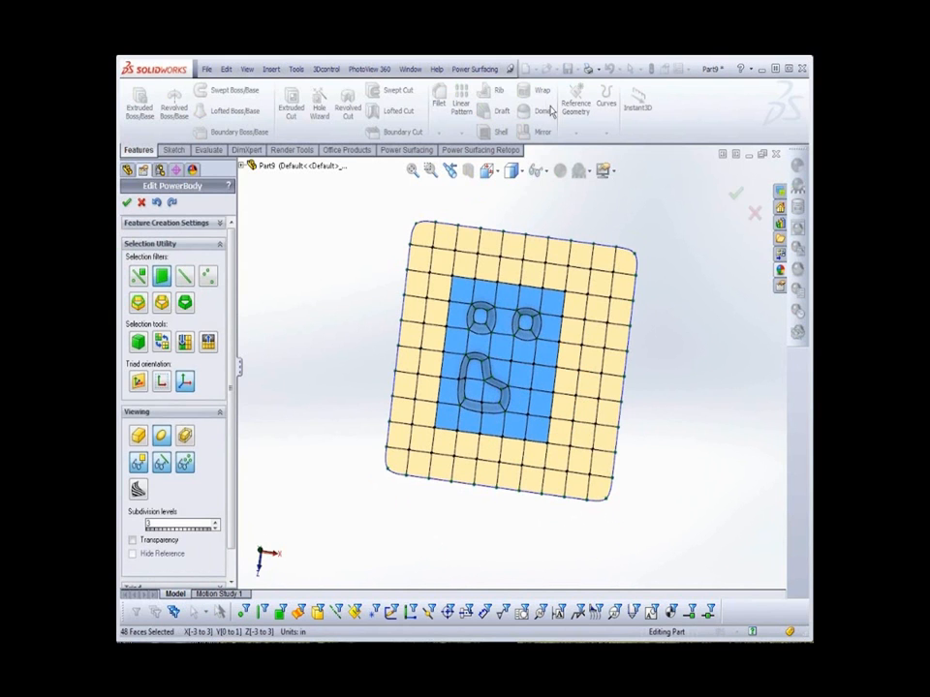
pyautogui.click(475, 69)
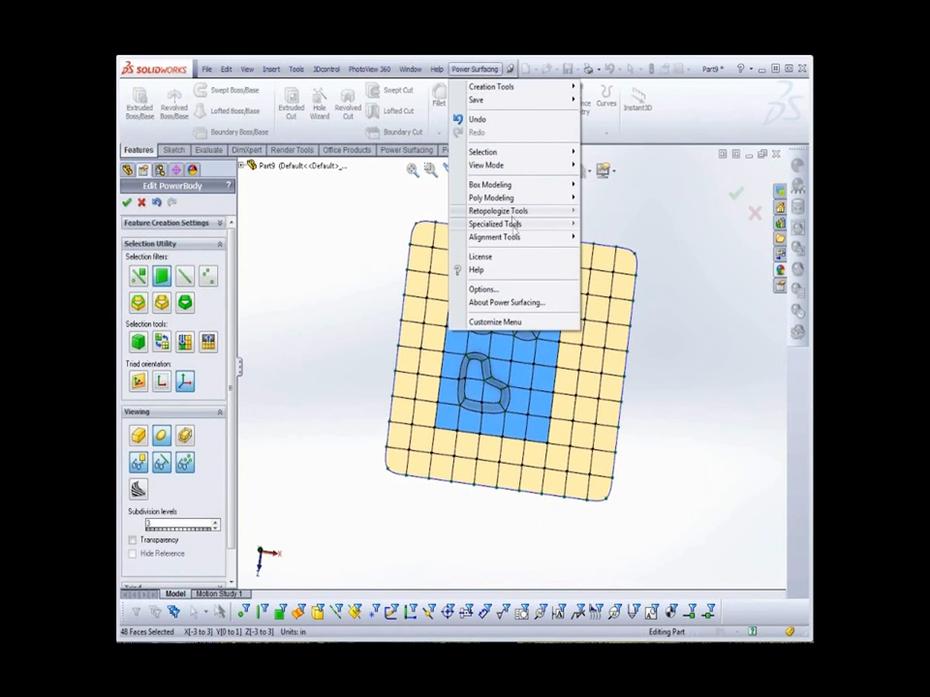
pyautogui.moveTo(513, 226)
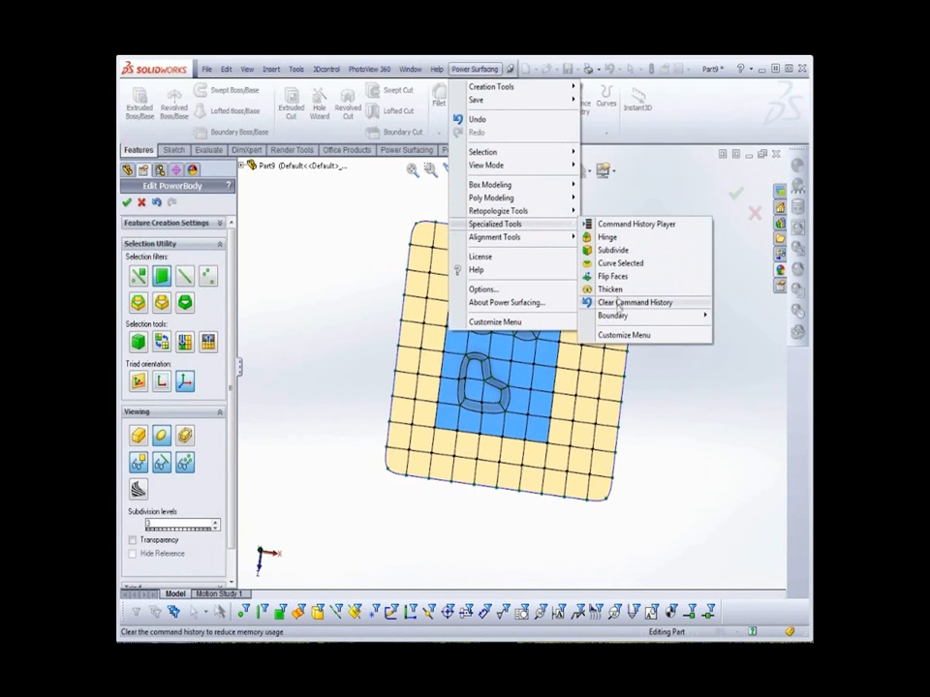
pyautogui.moveTo(613, 318)
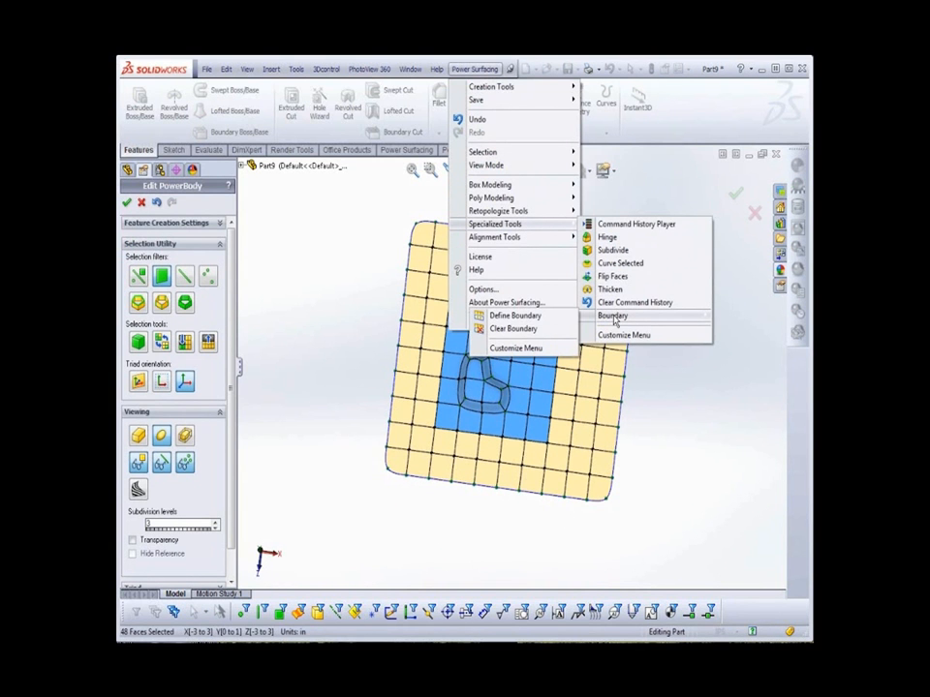
pyautogui.click(536, 320)
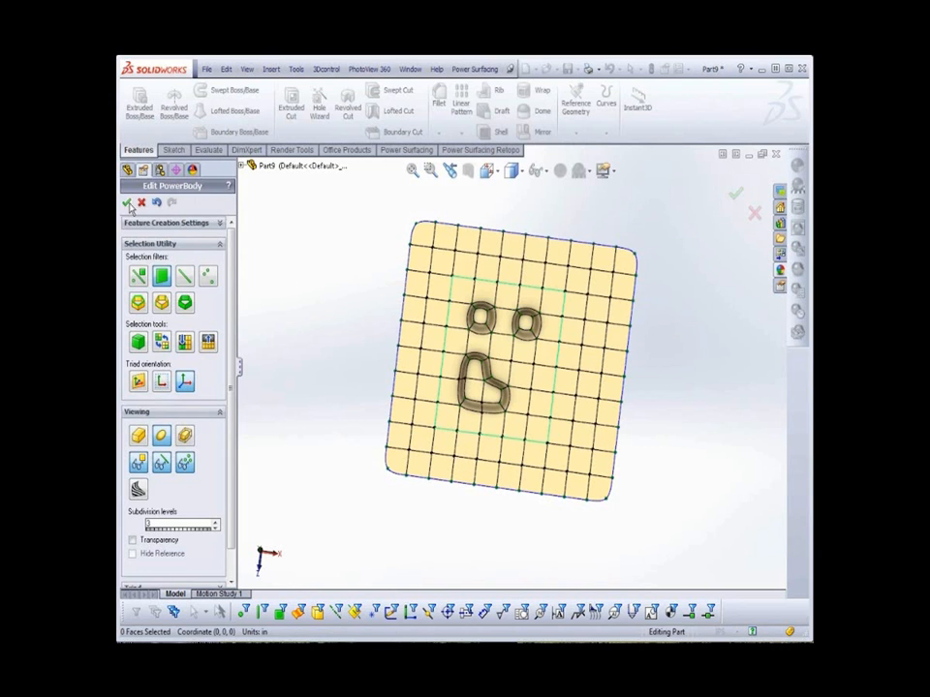
pyautogui.click(127, 203)
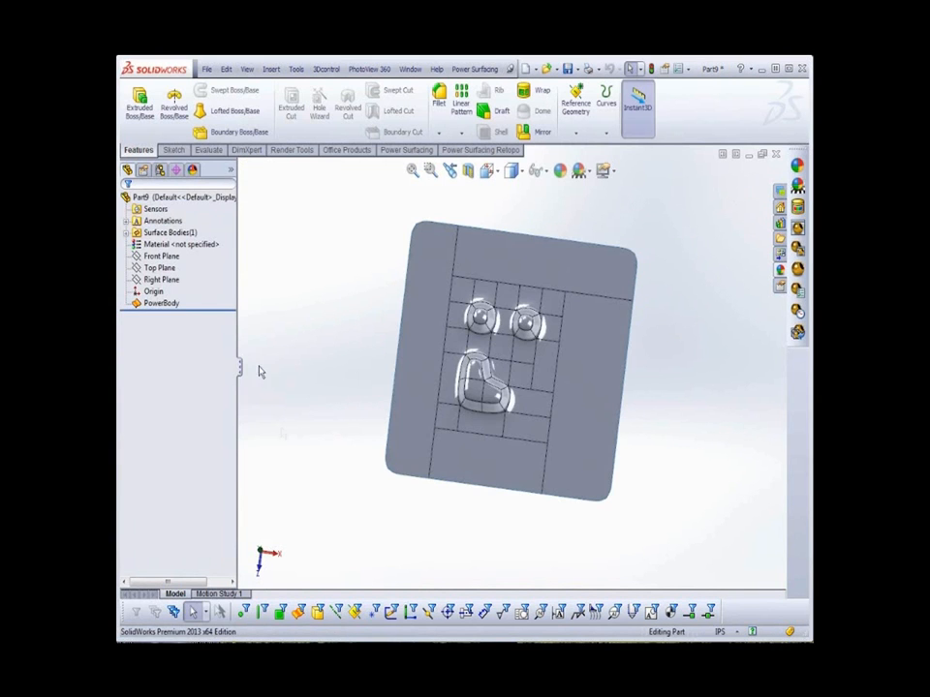
pyautogui.moveTo(467, 542)
pyautogui.mouseDown(button='middle')
pyautogui.moveTo(483, 533)
pyautogui.moveTo(508, 541)
pyautogui.moveTo(473, 535)
pyautogui.moveTo(449, 553)
pyautogui.mouseUp(button='middle')
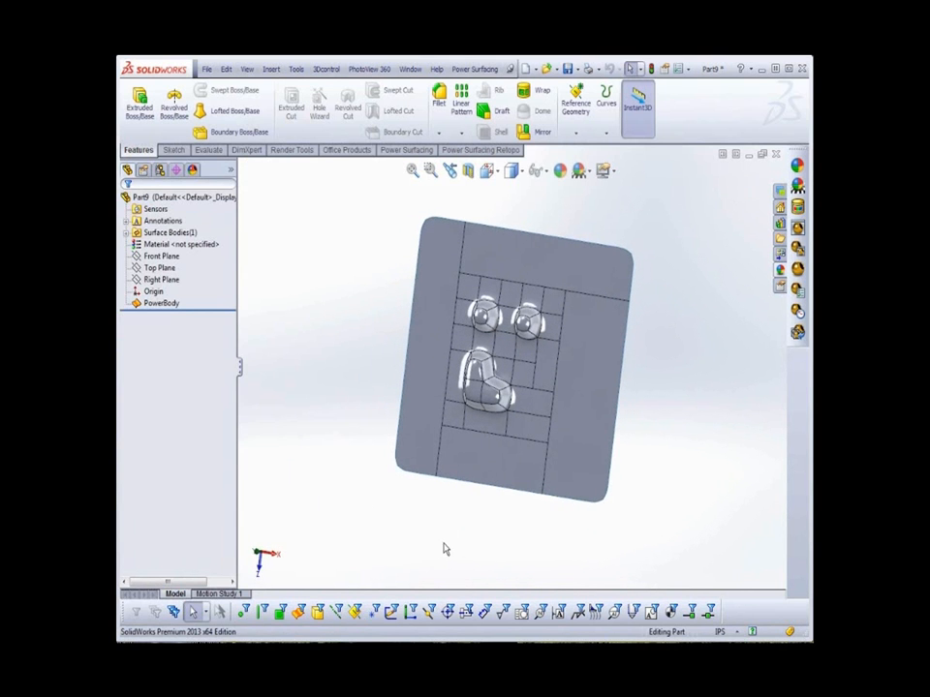
# Edit the PowerBody, make the four outer corner vertices sharp, and rebuild the surface.
pyautogui.click(177, 306)
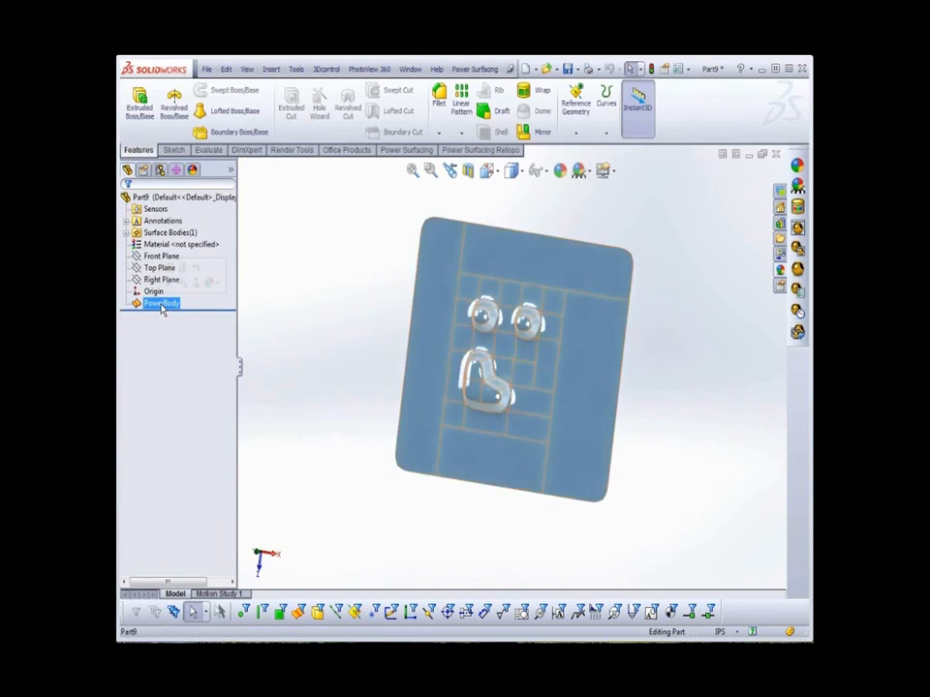
pyautogui.click(171, 272)
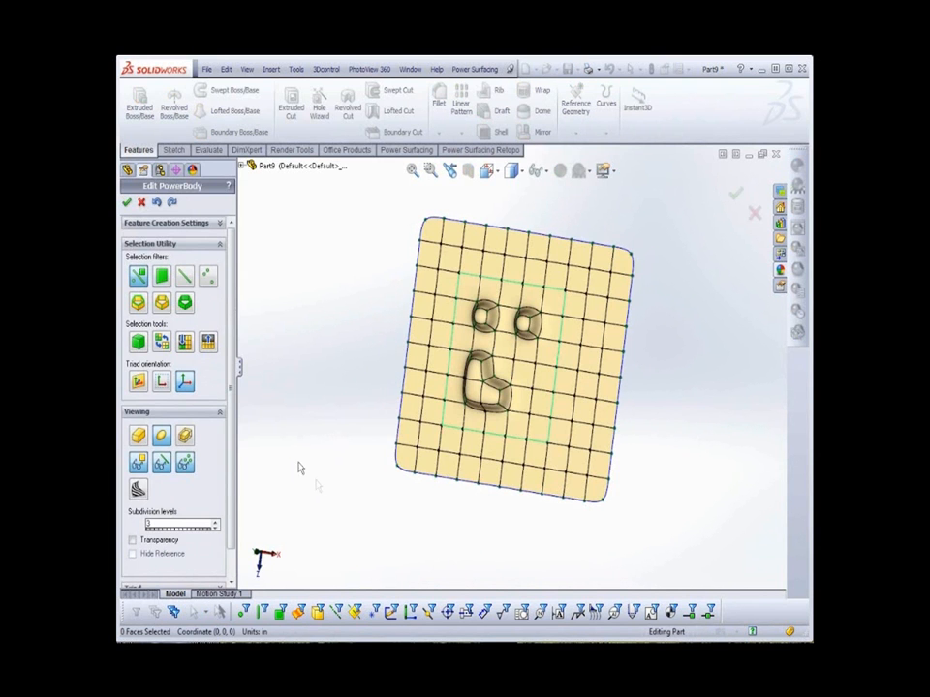
pyautogui.click(383, 478)
pyautogui.click(457, 220)
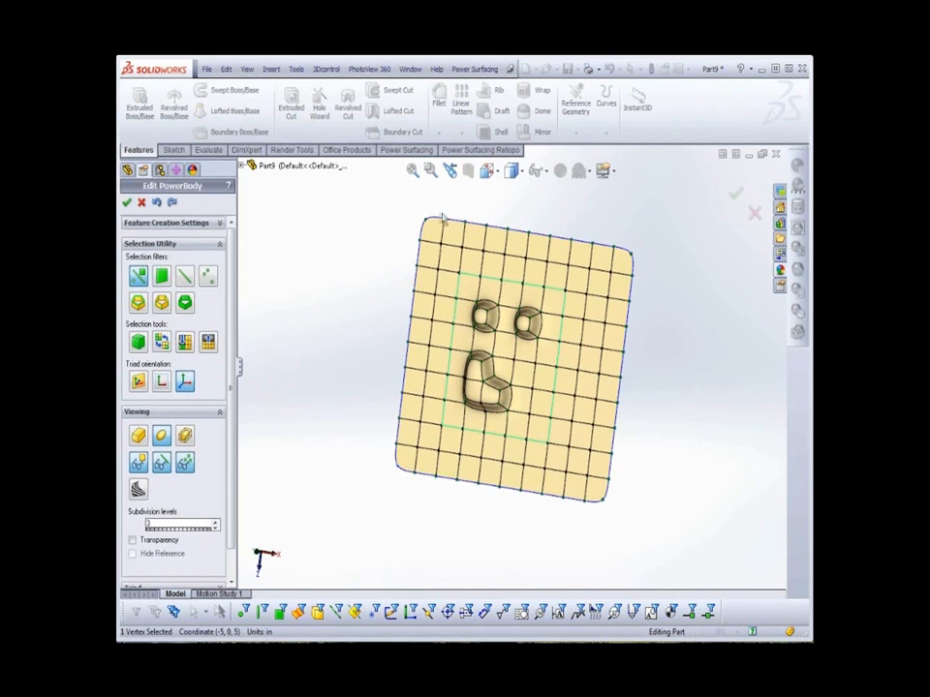
pyautogui.keyDown('ctrl'); pyautogui.click(434, 225); pyautogui.keyUp('ctrl')
pyautogui.keyDown('ctrl'); pyautogui.click(627, 258); pyautogui.keyUp('ctrl')
pyautogui.keyDown('ctrl'); pyautogui.click(603, 505); pyautogui.keyUp('ctrl')
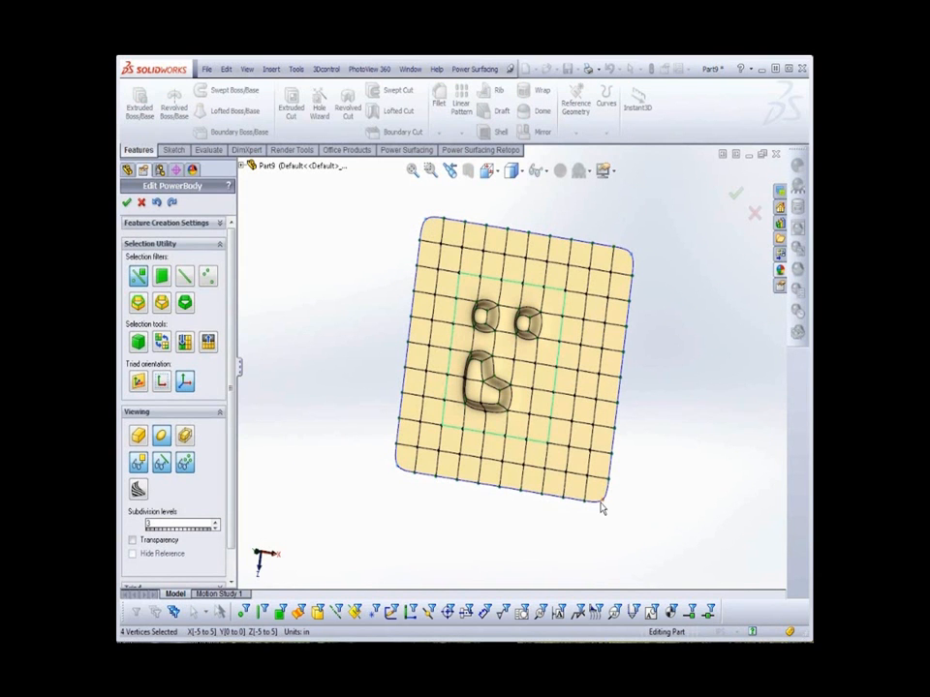
pyautogui.click(128, 201)
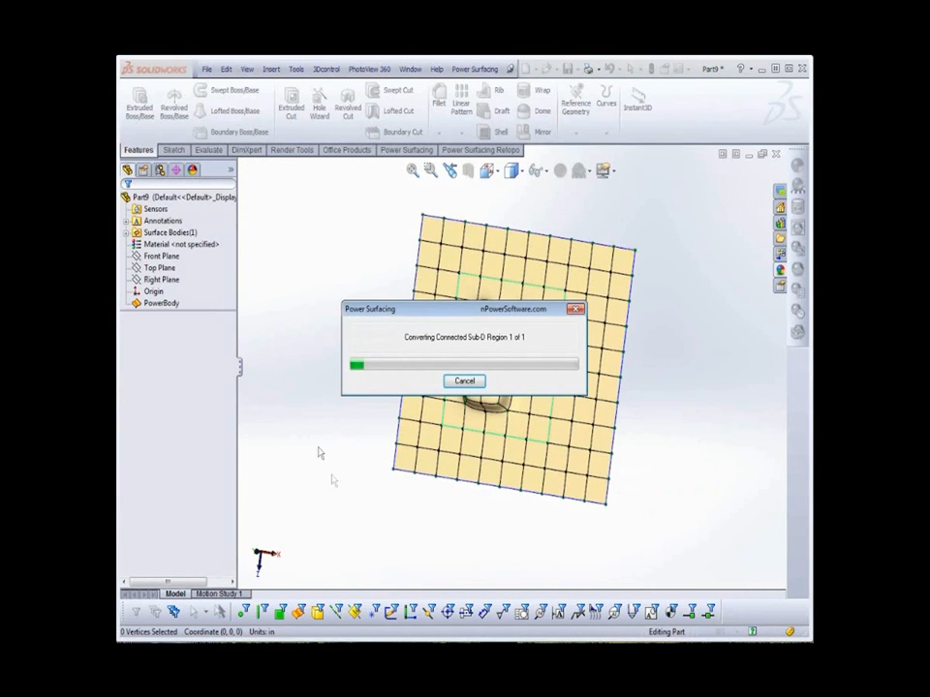
pyautogui.moveTo(377, 510); pyautogui.dragTo(424, 514, button='middle')
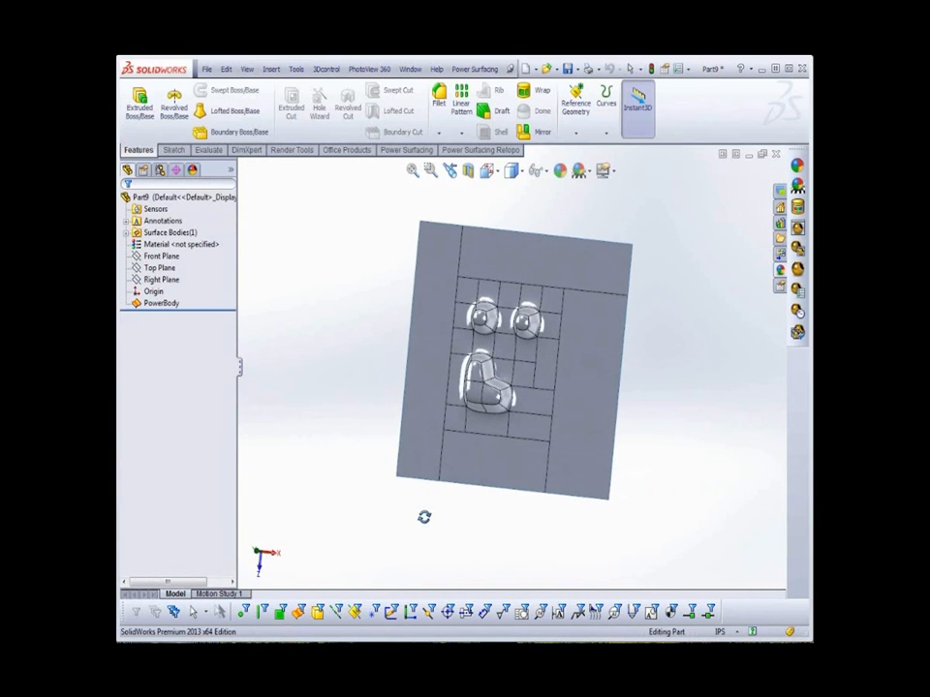